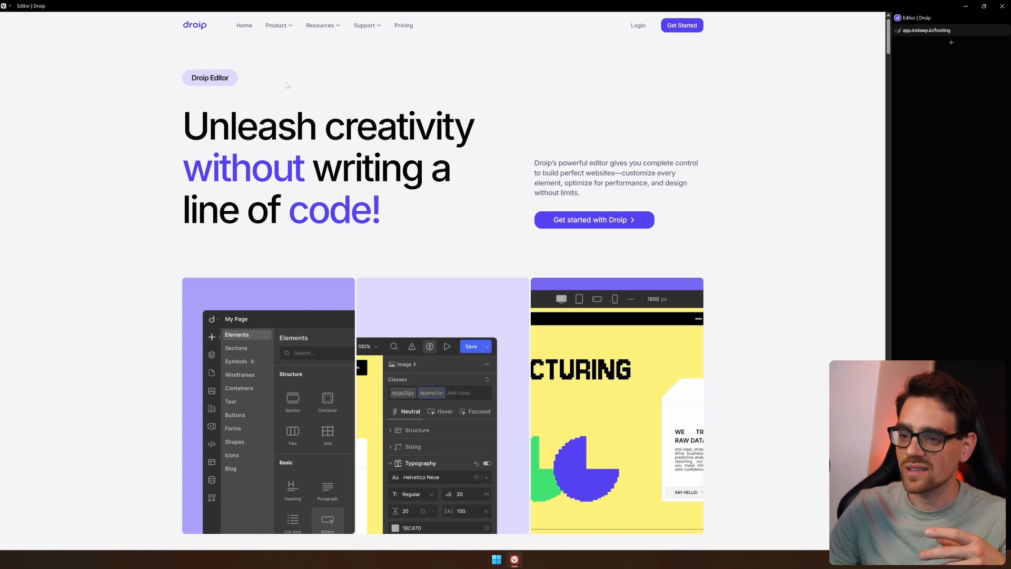
# Browse the Droip website's product feature pages through the Product menu.
pyautogui.moveTo(279, 25)
pyautogui.click(423, 70)
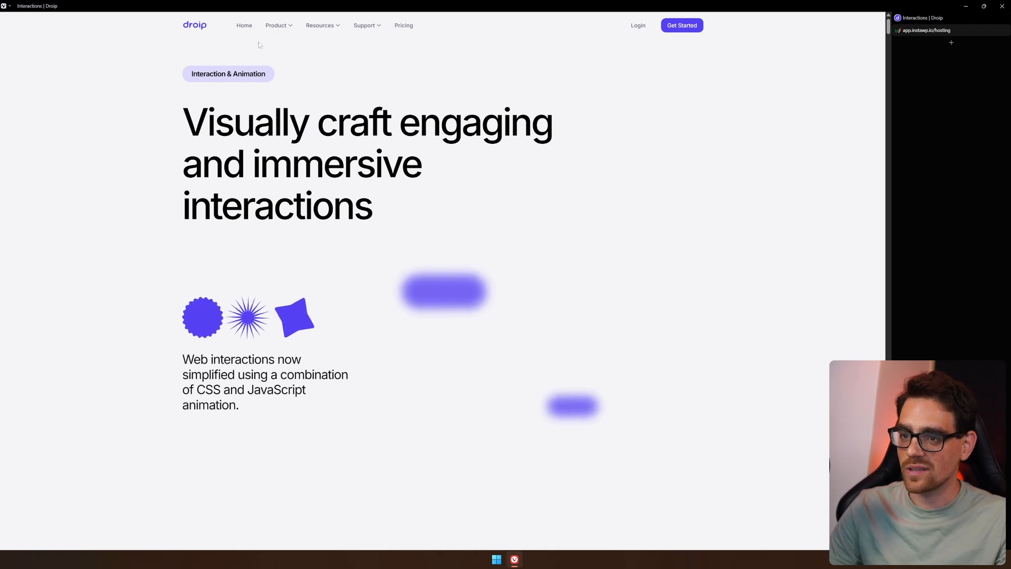
pyautogui.moveTo(278, 25)
pyautogui.click(282, 90)
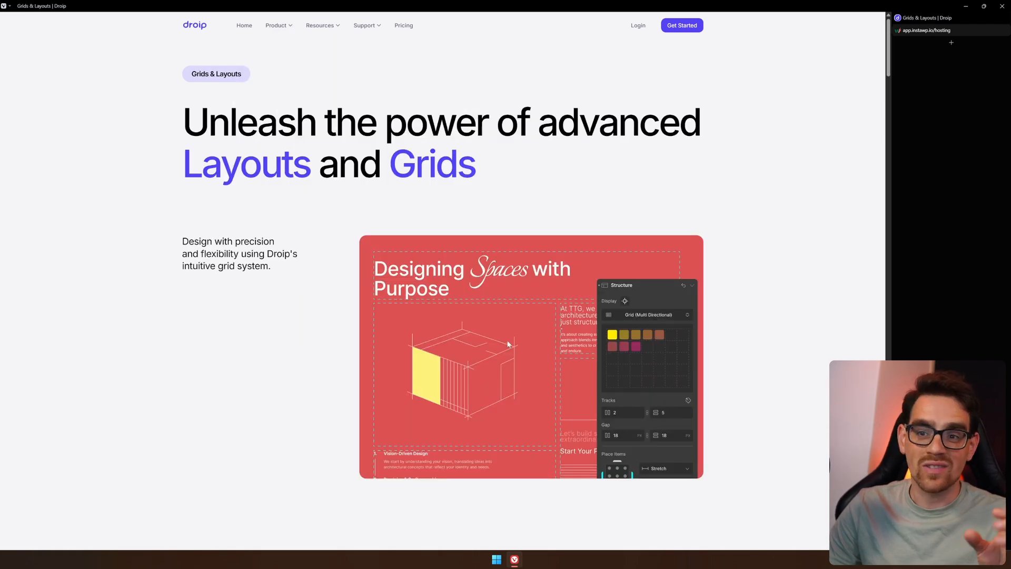
pyautogui.moveTo(278, 25)
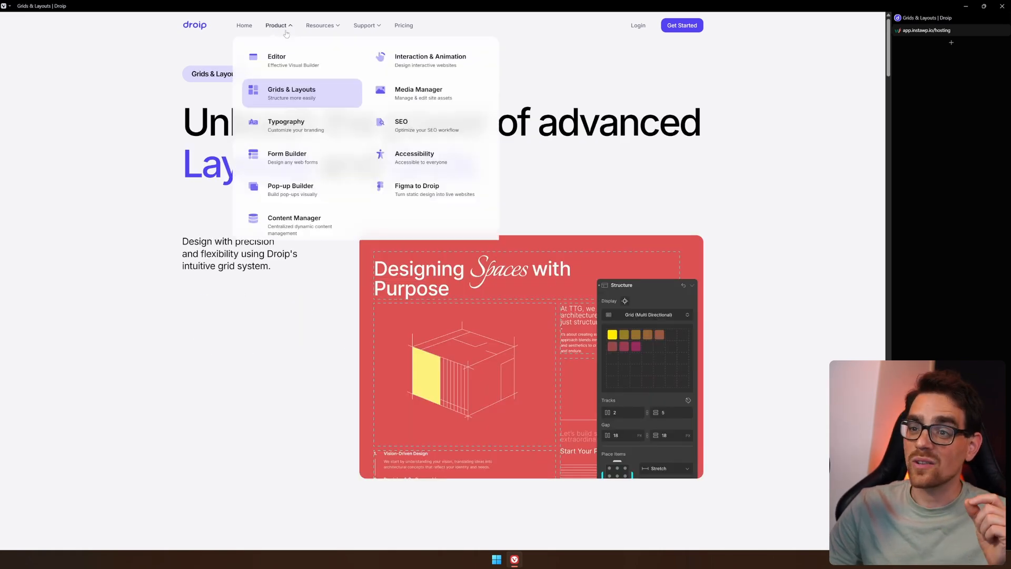
pyautogui.click(438, 107)
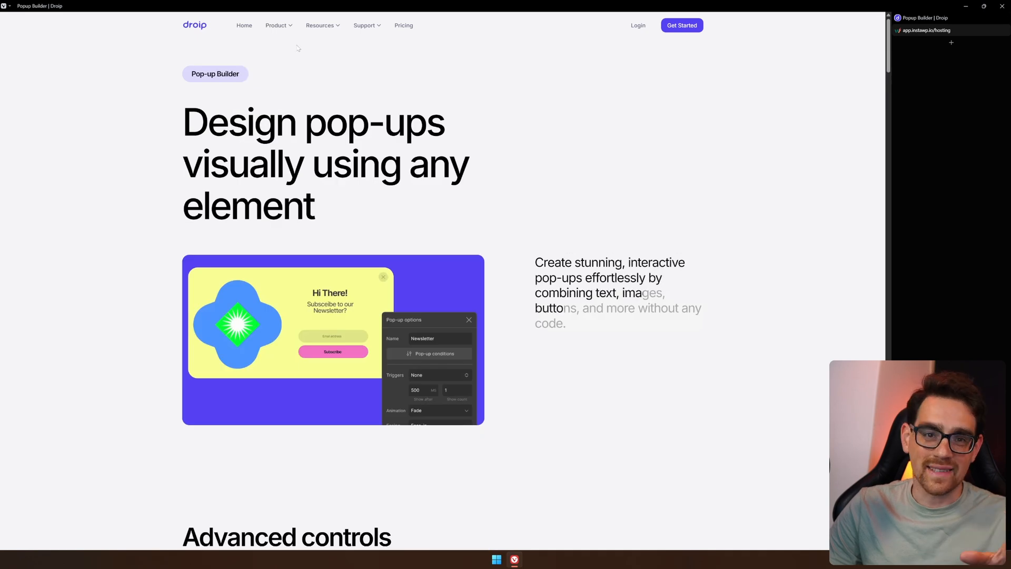
pyautogui.moveTo(279, 25)
pyautogui.click(450, 192)
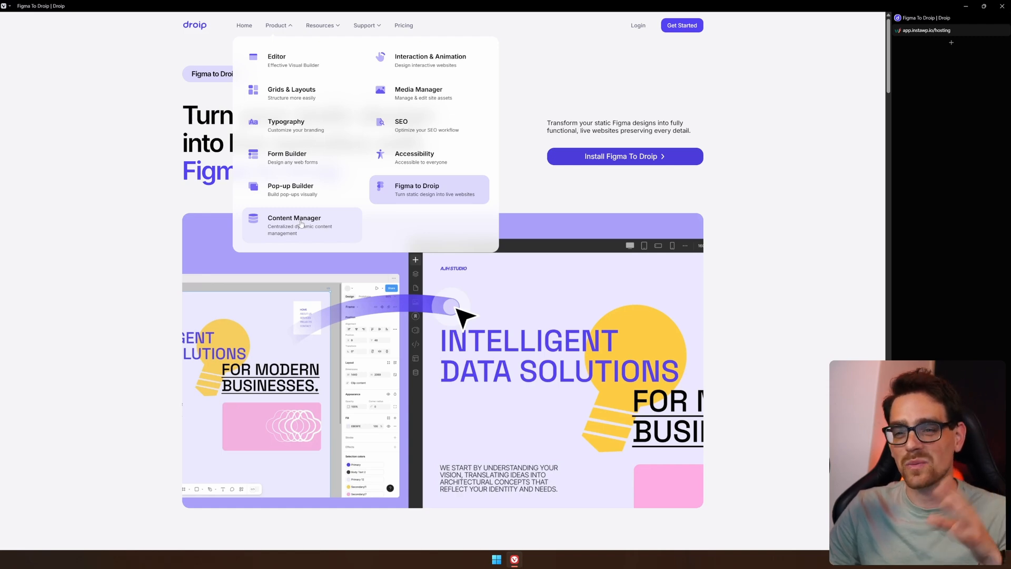
pyautogui.click(308, 224)
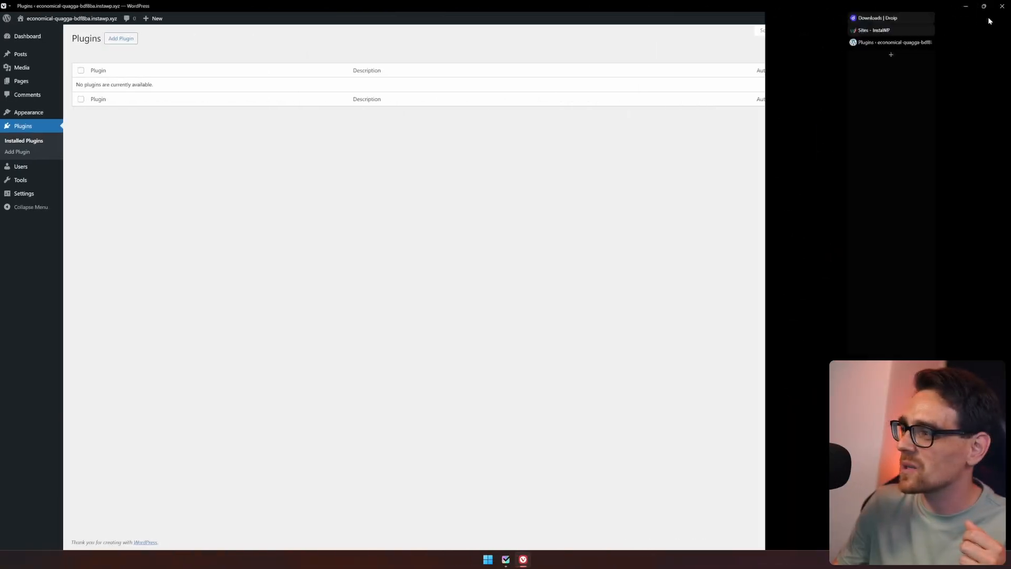
# Upload and install the droip-2.2.0 (1).zip plugin file on the WordPress site.
pyautogui.click(127, 39)
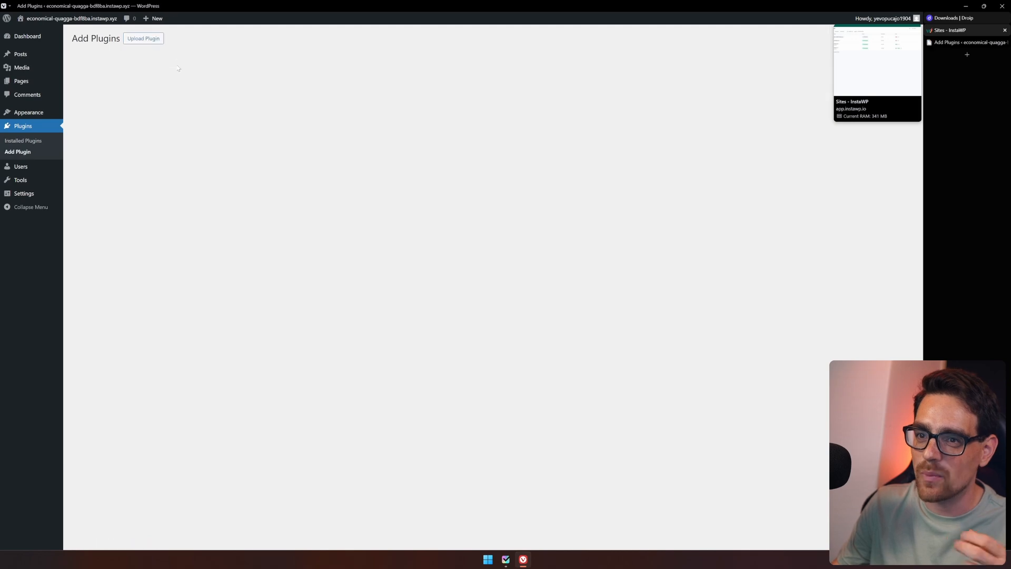
pyautogui.click(449, 111)
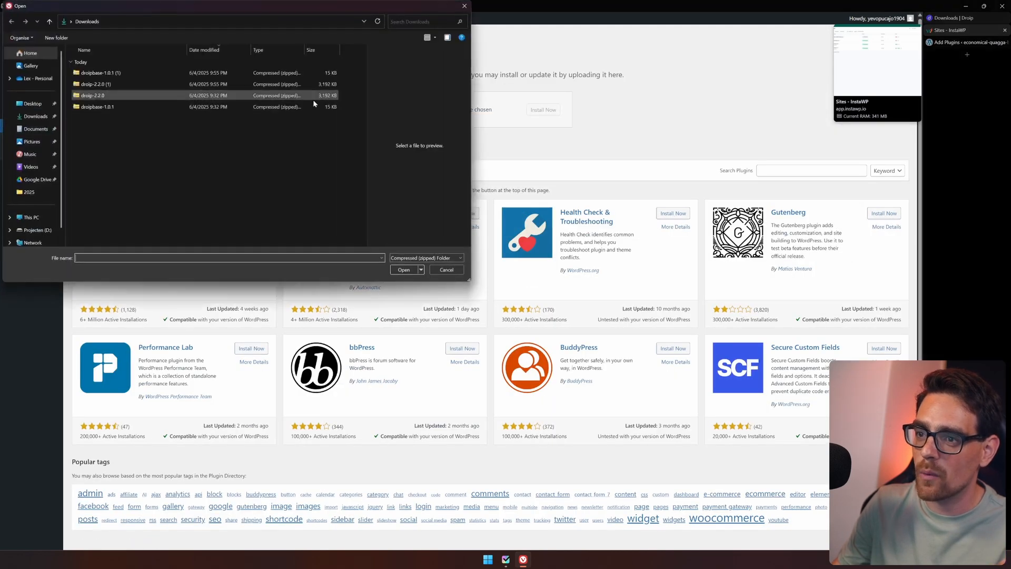
pyautogui.click(134, 72)
pyautogui.doubleClick(134, 84)
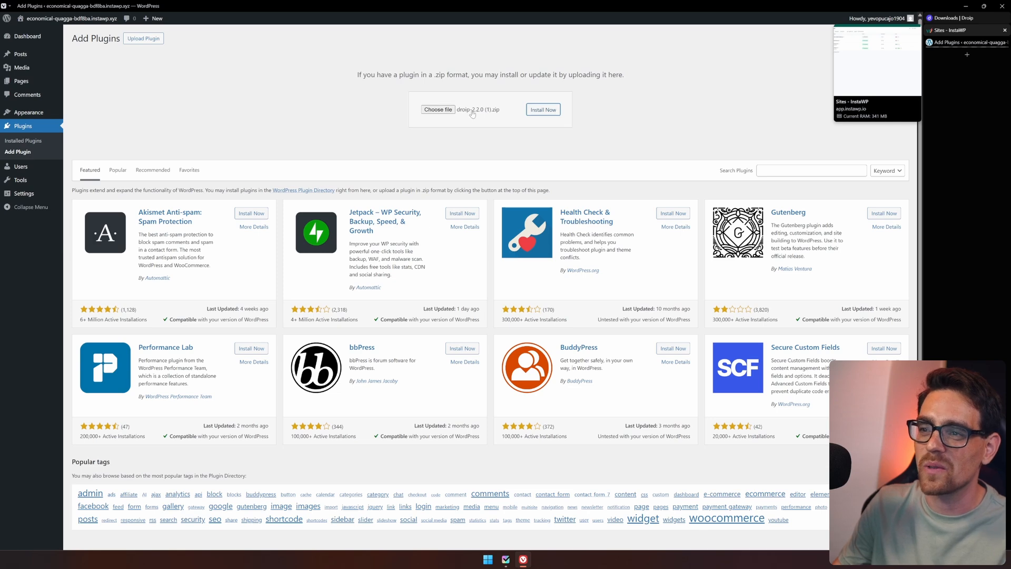
pyautogui.click(543, 110)
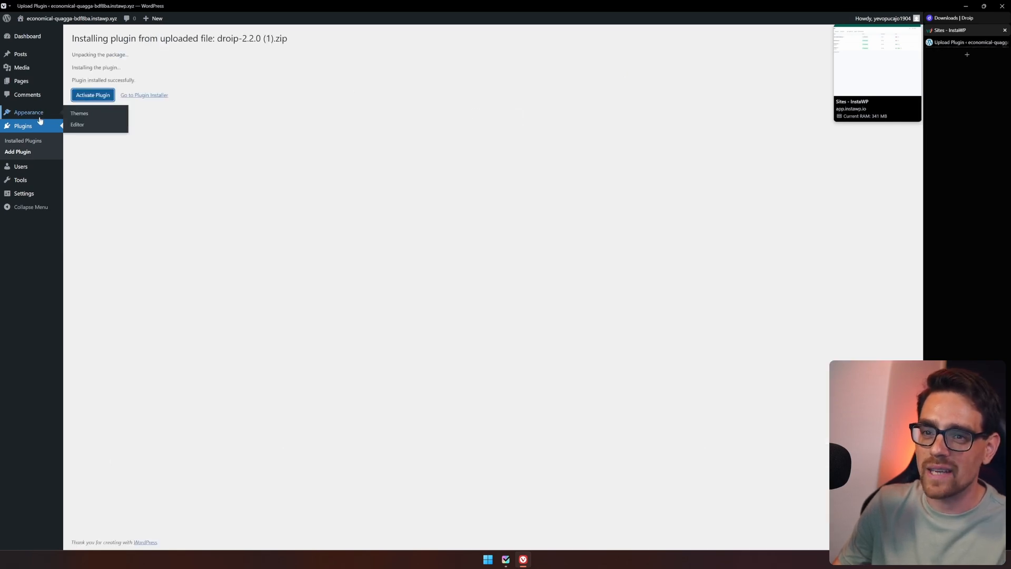
# Upload, install and activate the droipbase-1.0.1 (1).zip theme.
pyautogui.click(82, 128)
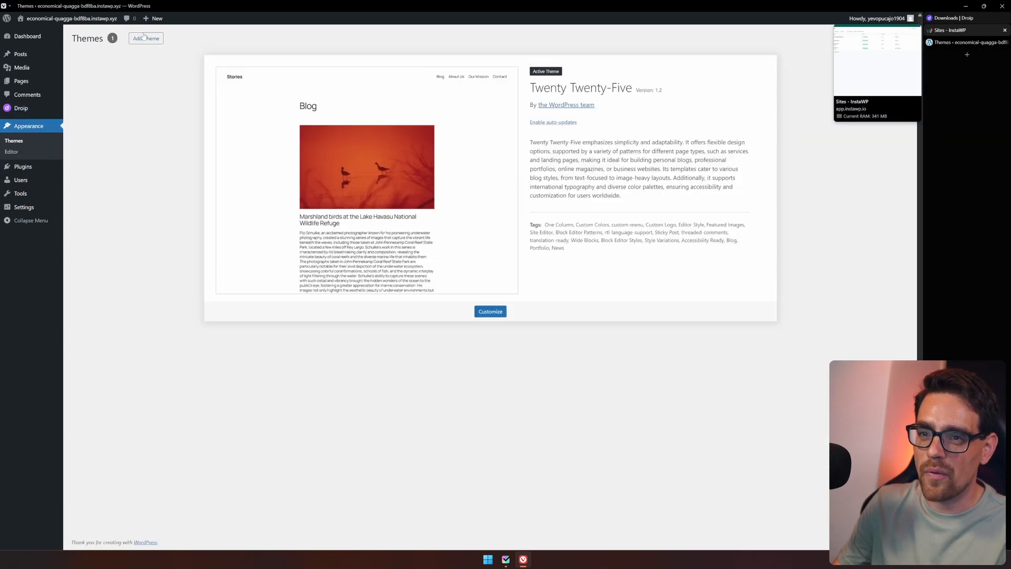
pyautogui.click(146, 38)
pyautogui.click(146, 39)
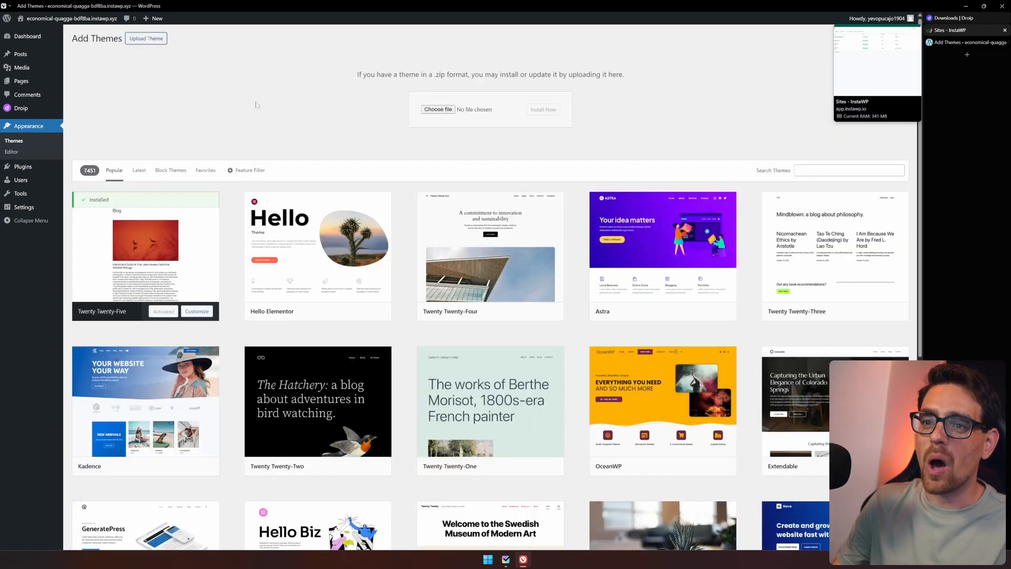
pyautogui.click(431, 109)
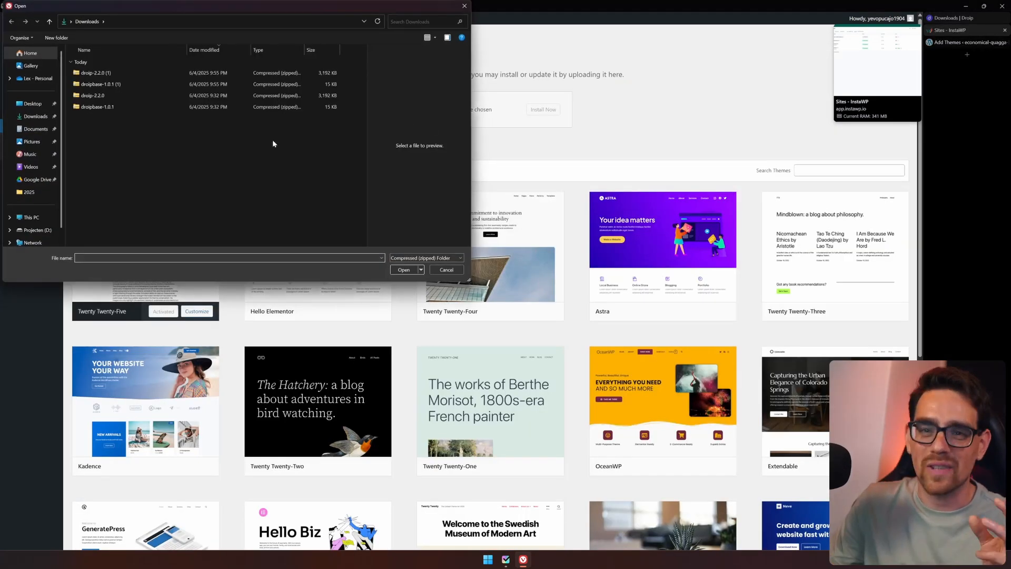
pyautogui.doubleClick(131, 84)
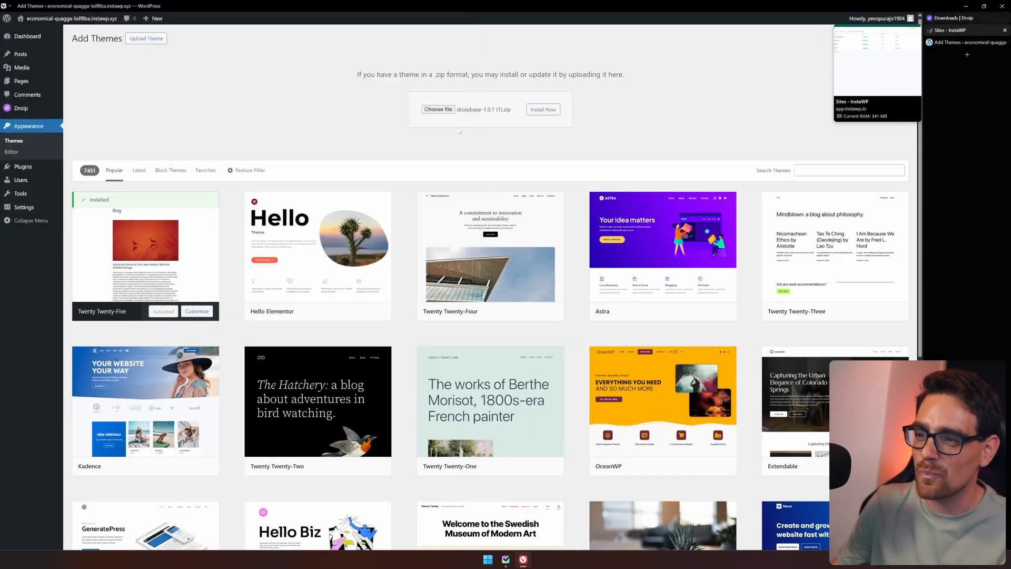
pyautogui.click(542, 111)
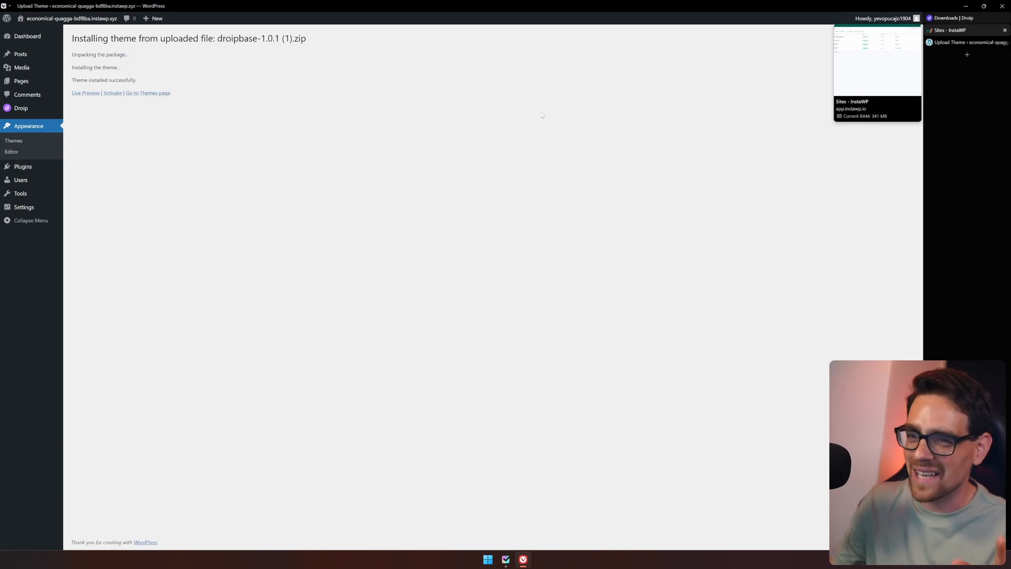
pyautogui.click(112, 93)
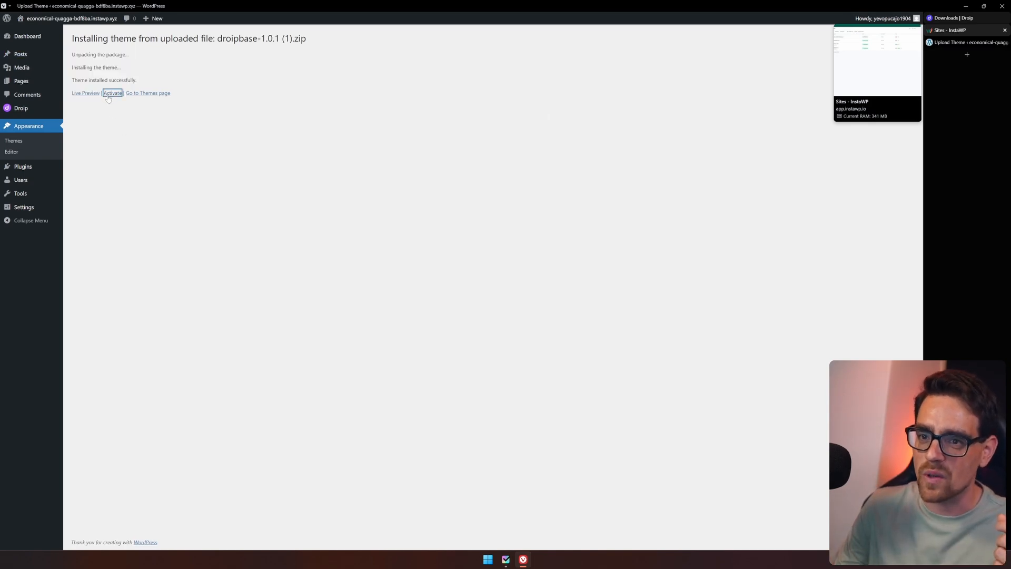
# Open Droip's settings and paste the licence key to activate the Droip licence.
pyautogui.click(80, 109)
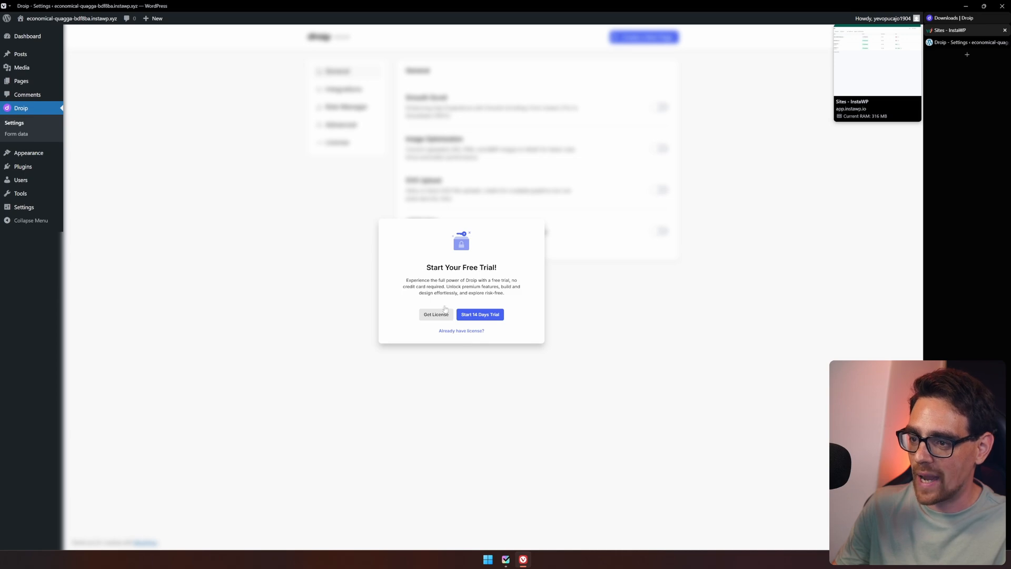
pyautogui.click(443, 313)
pyautogui.hotkey('ctrl', 'v')
pyautogui.click(642, 115)
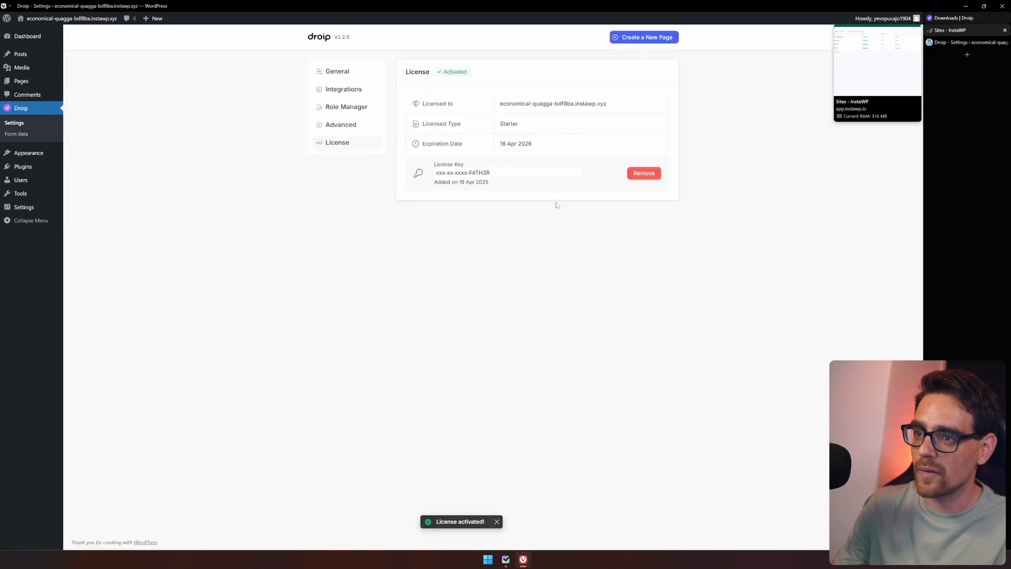
# Enable Image Optimization and SVG Upload in Droip's General settings.
pyautogui.click(342, 76)
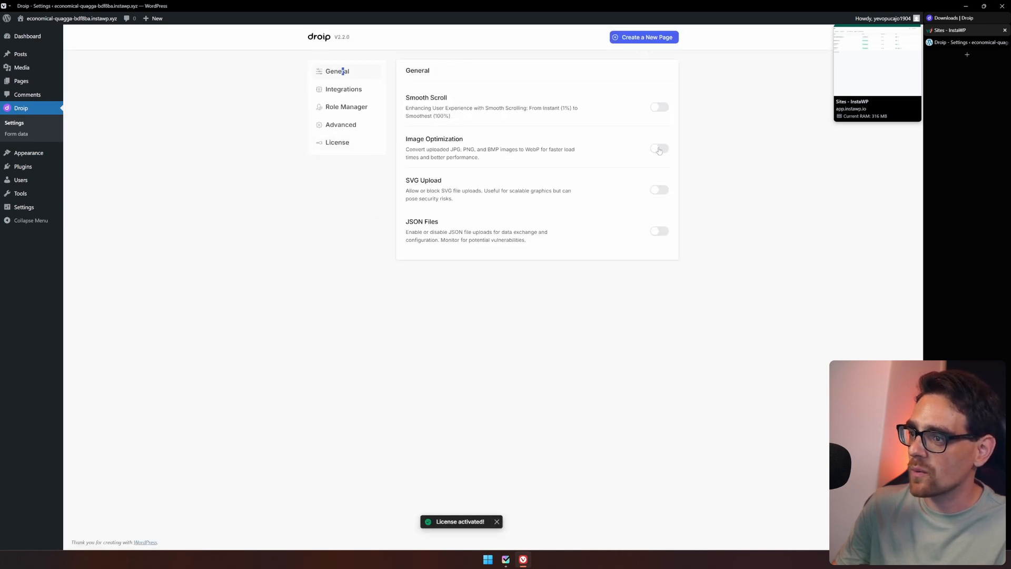
pyautogui.click(659, 150)
pyautogui.click(659, 190)
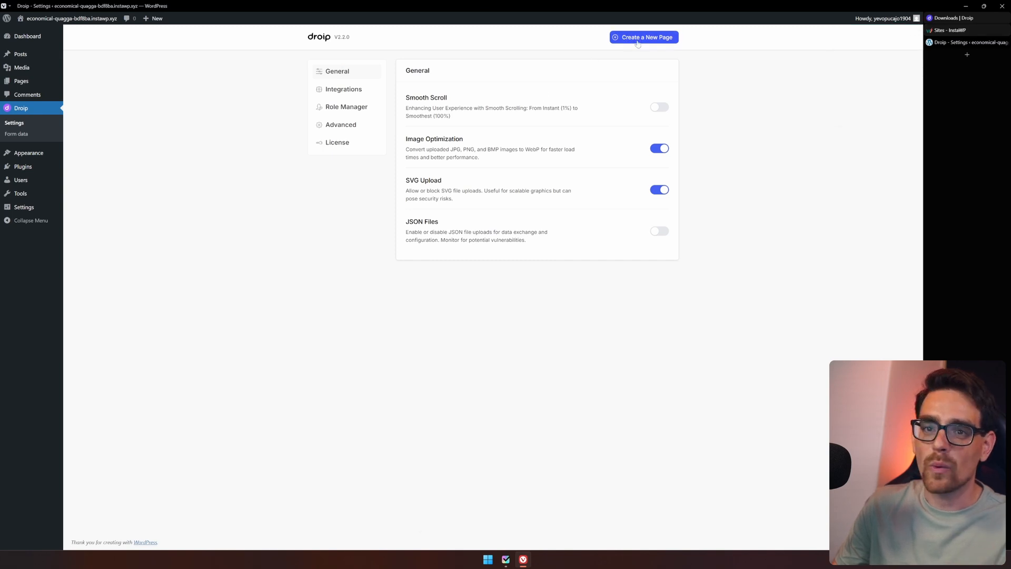
# Create a new Droip page and dismiss the onboarding menu tip.
pyautogui.click(637, 42)
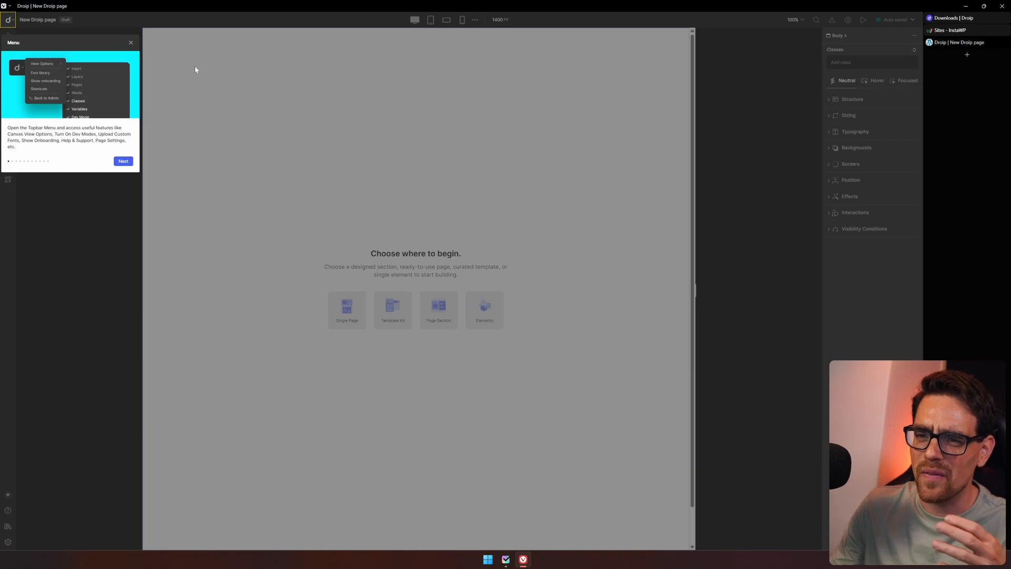
pyautogui.click(132, 43)
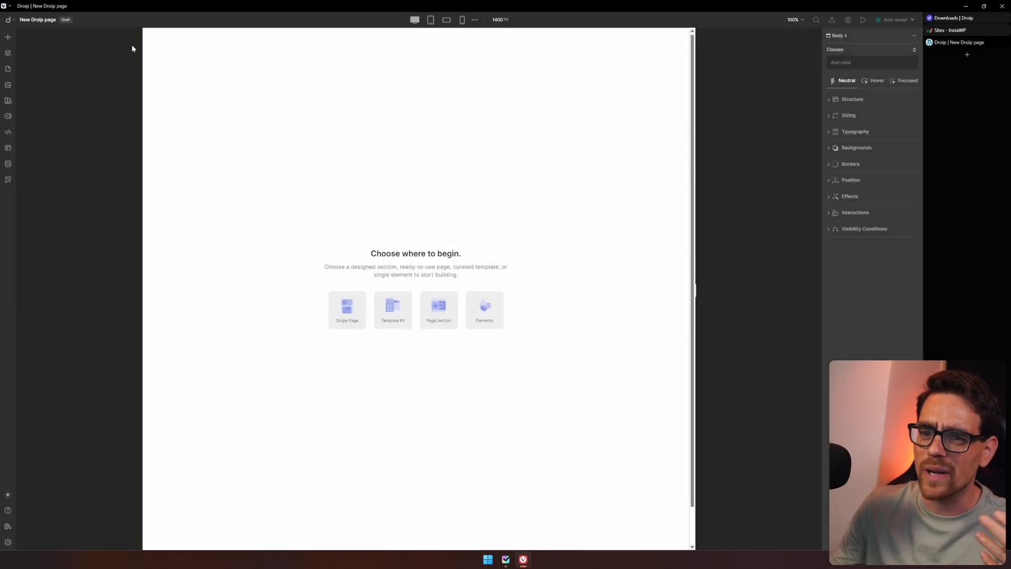
# Import the Flexify template from the Templates library into the site.
pyautogui.click(9, 148)
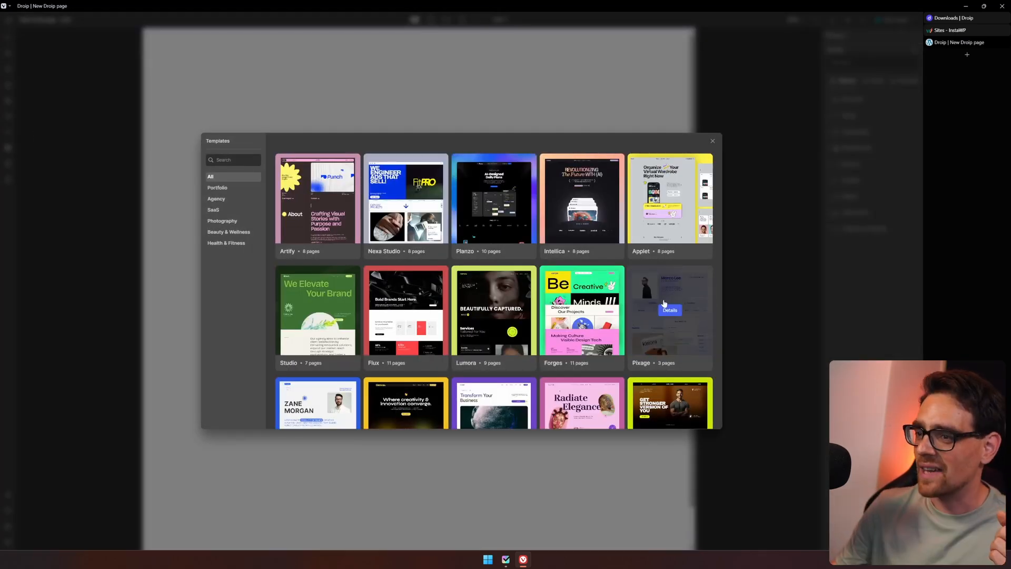
pyautogui.scroll(-2, 664, 304)
pyautogui.click(495, 360)
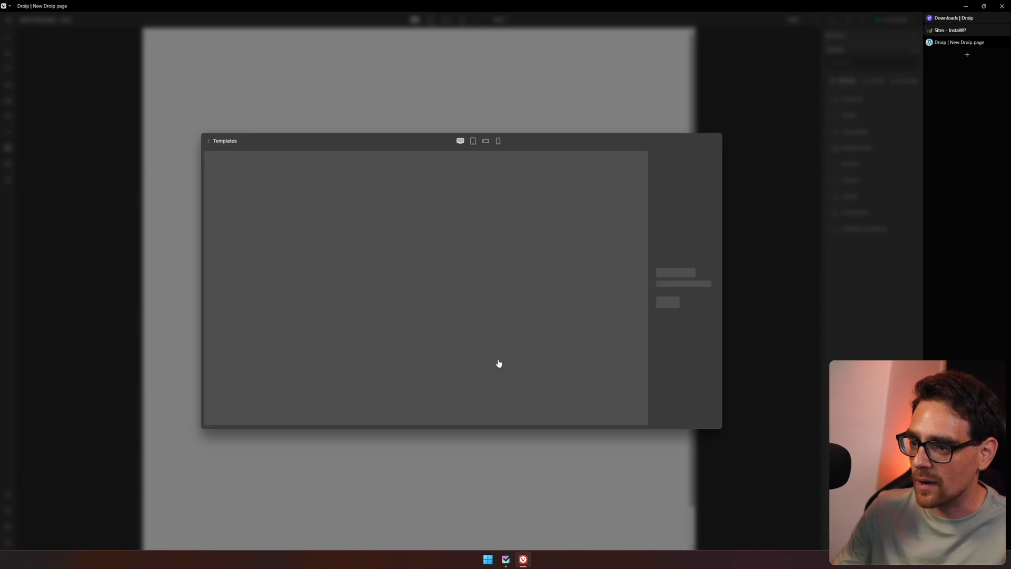
pyautogui.click(685, 310)
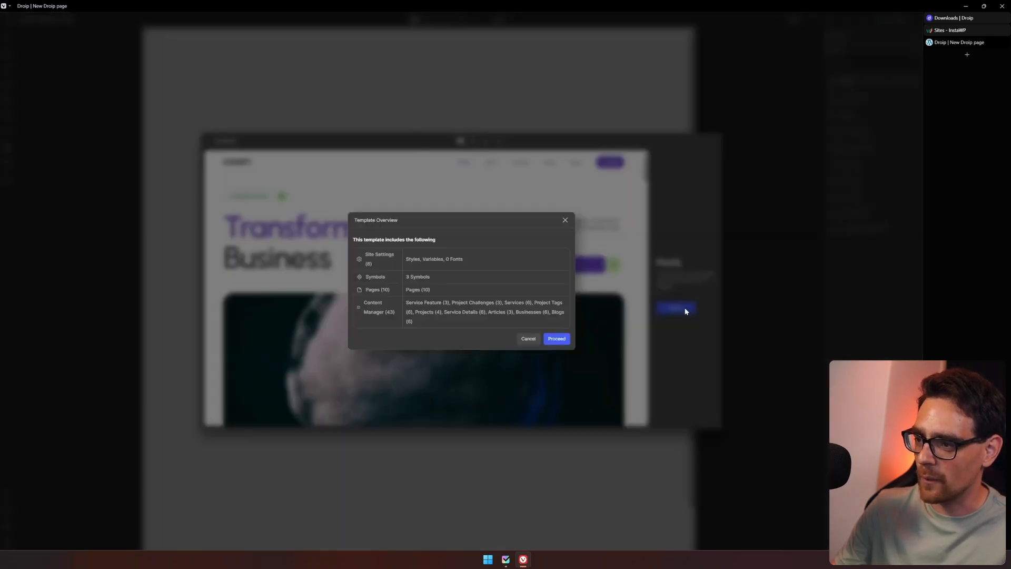
pyautogui.click(564, 341)
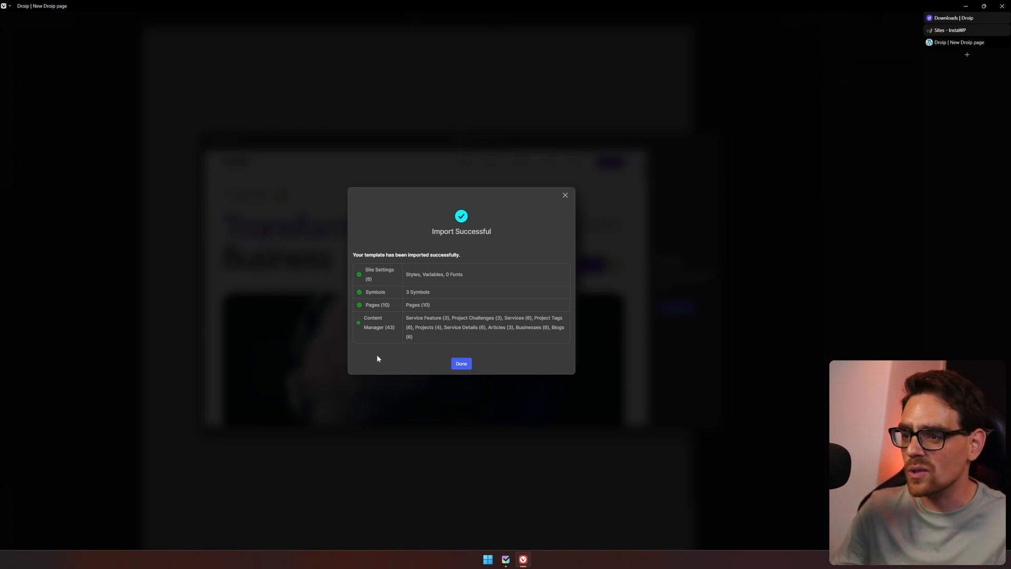
pyautogui.click(461, 364)
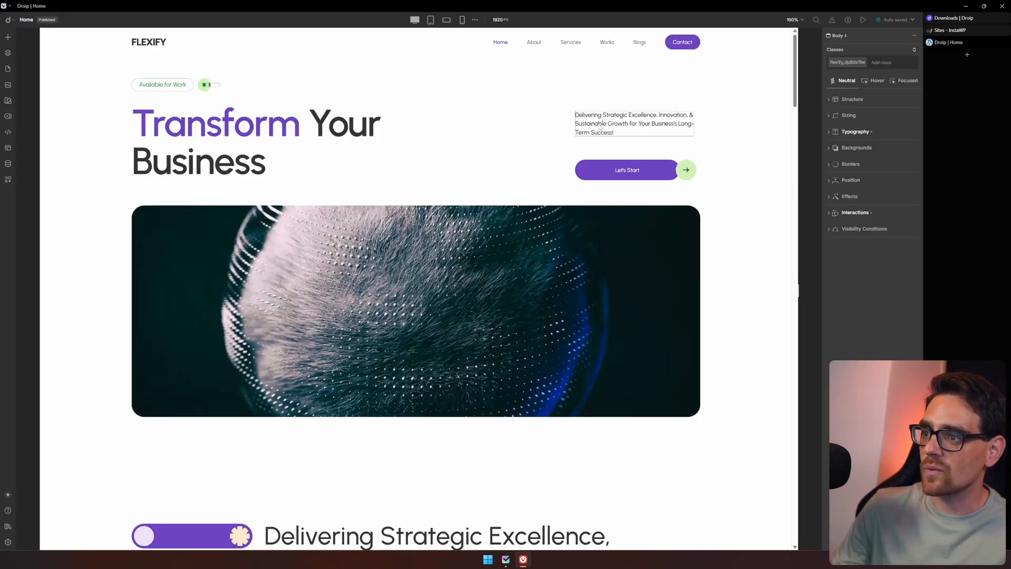
# Replace the hero paragraph text with "have you subscribed".
pyautogui.doubleClick(600, 122)
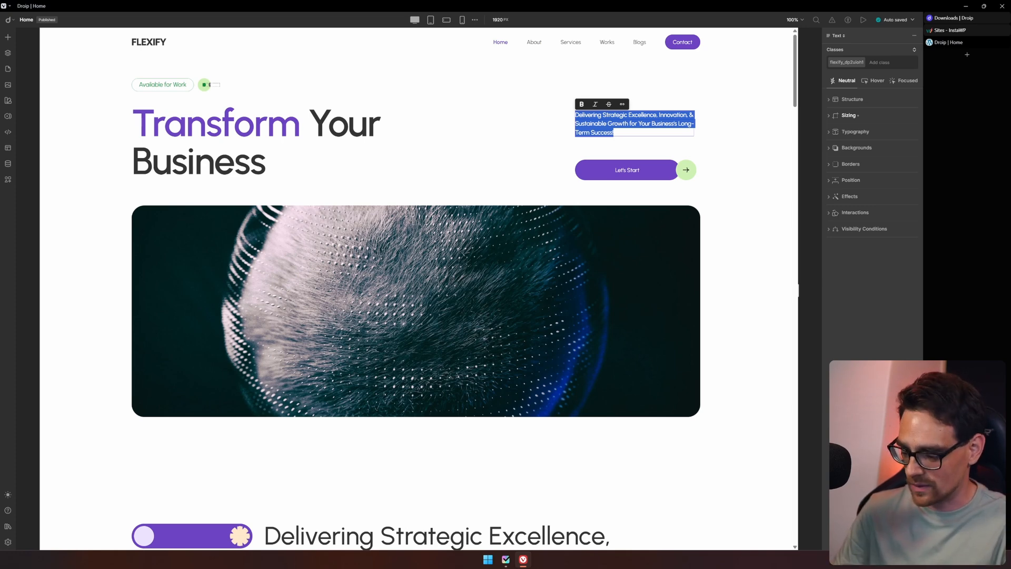
pyautogui.hotkey('ctrl', 'c')
pyautogui.write('hd')
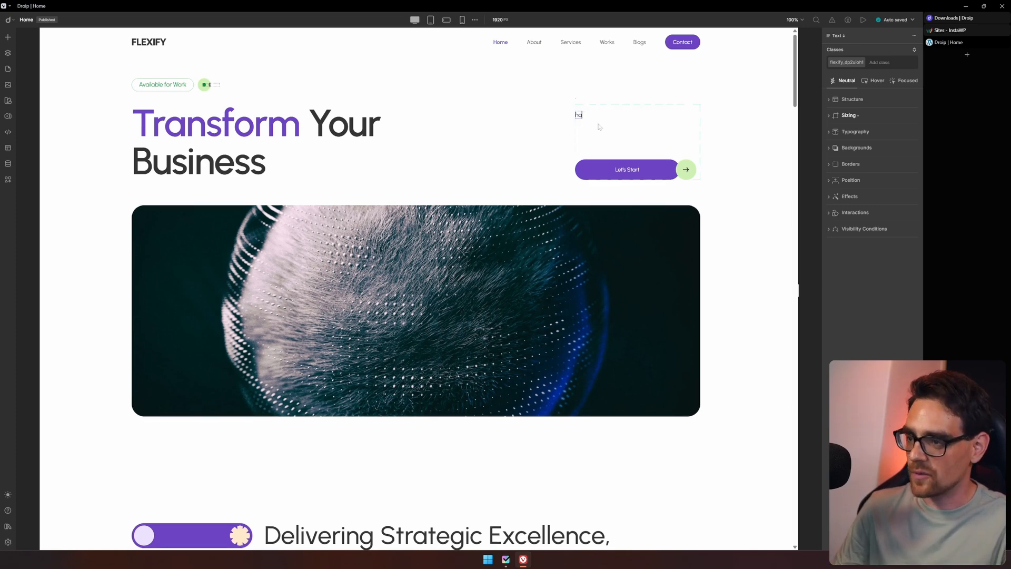
pyautogui.press('BackSpace')
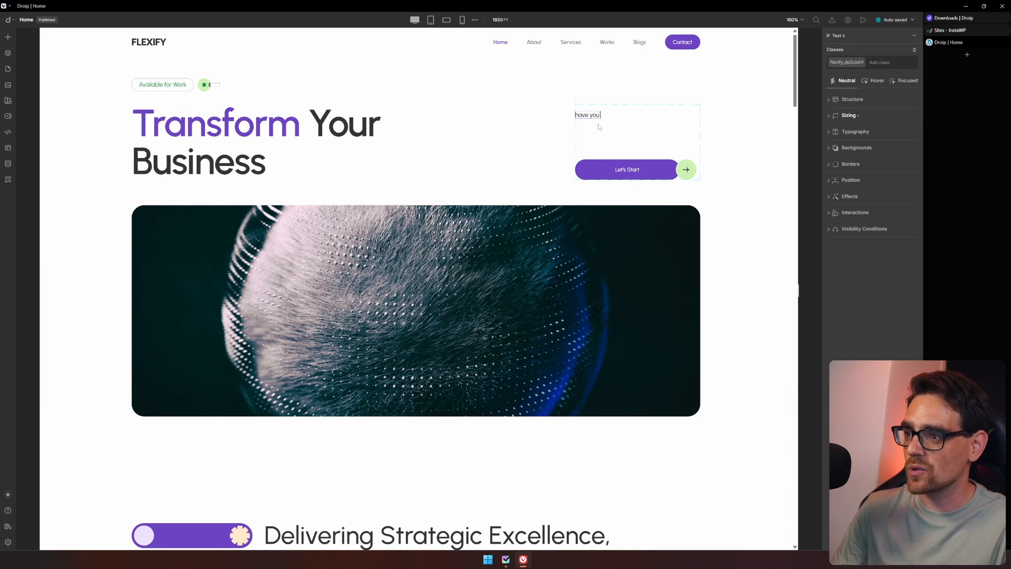
pyautogui.write('subscribed')
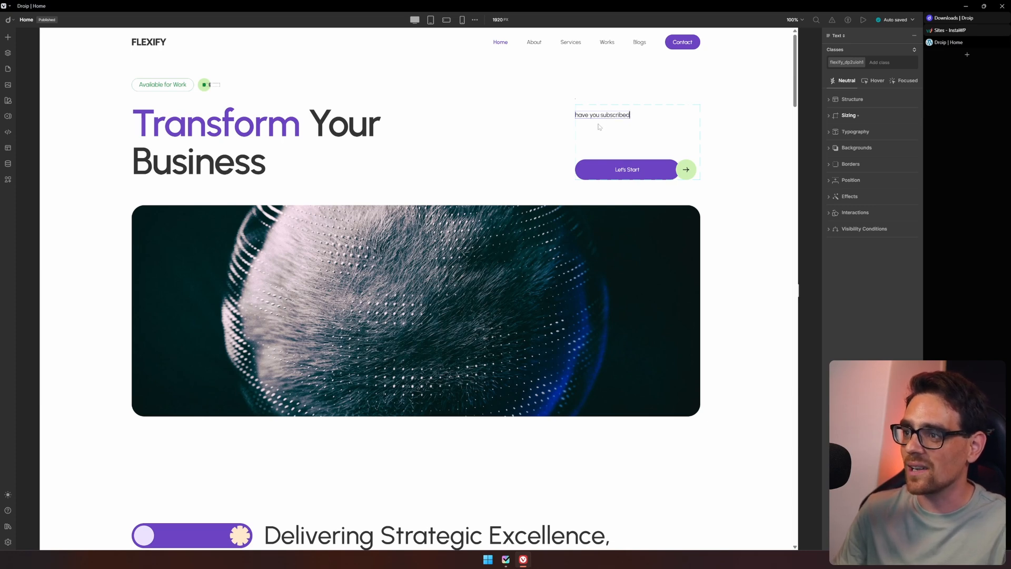
# Try to reposition the hero text block by dragging its spacing, and undo the change.
pyautogui.click(598, 126)
pyautogui.moveTo(573, 142); pyautogui.dragTo(599, 141)
pyautogui.hotkey('ctrl', 'z')
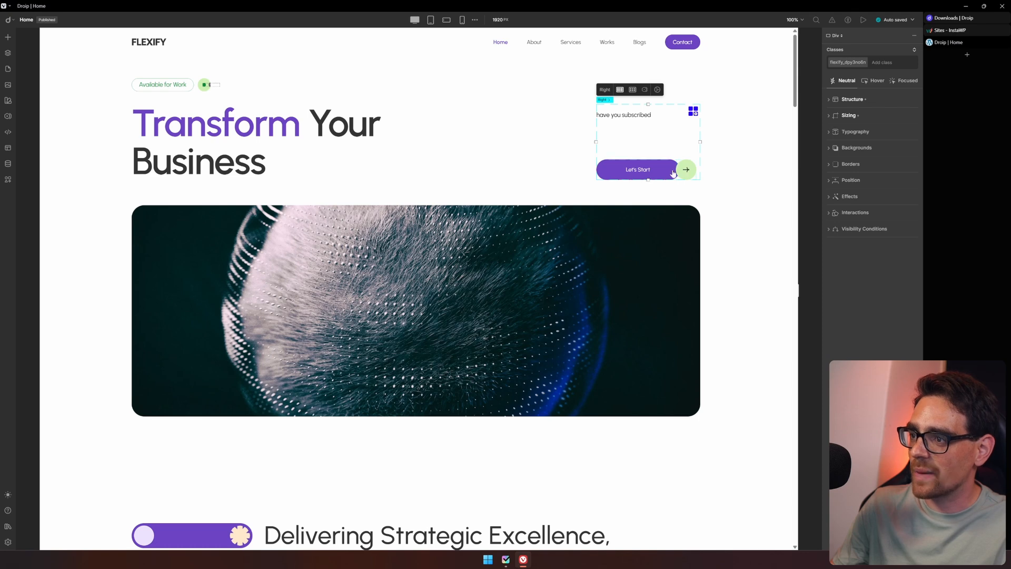
pyautogui.click(673, 174)
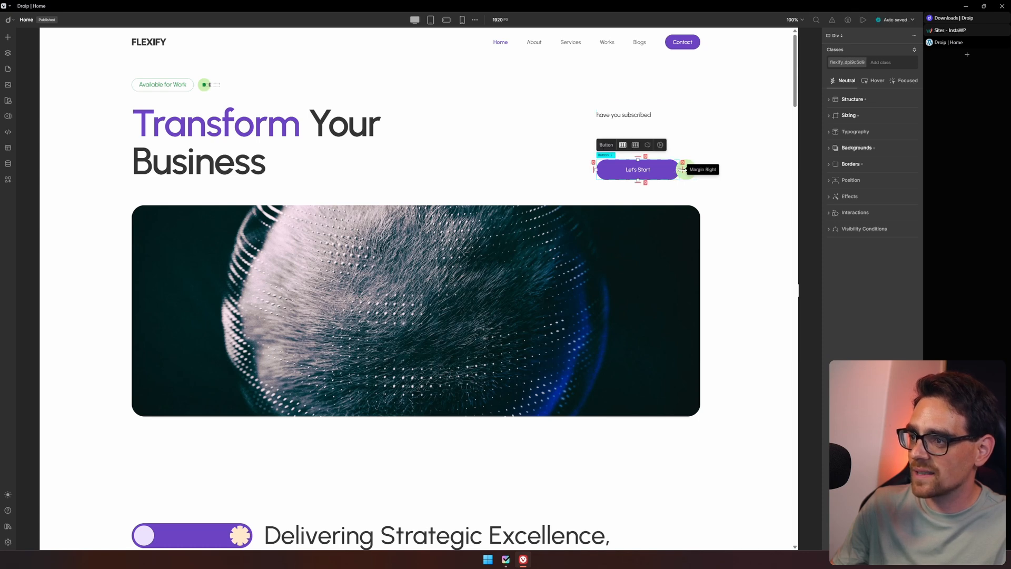
# Replace the hero image with a portrait image uploaded from the computer's Downloads folder.
pyautogui.click(693, 227)
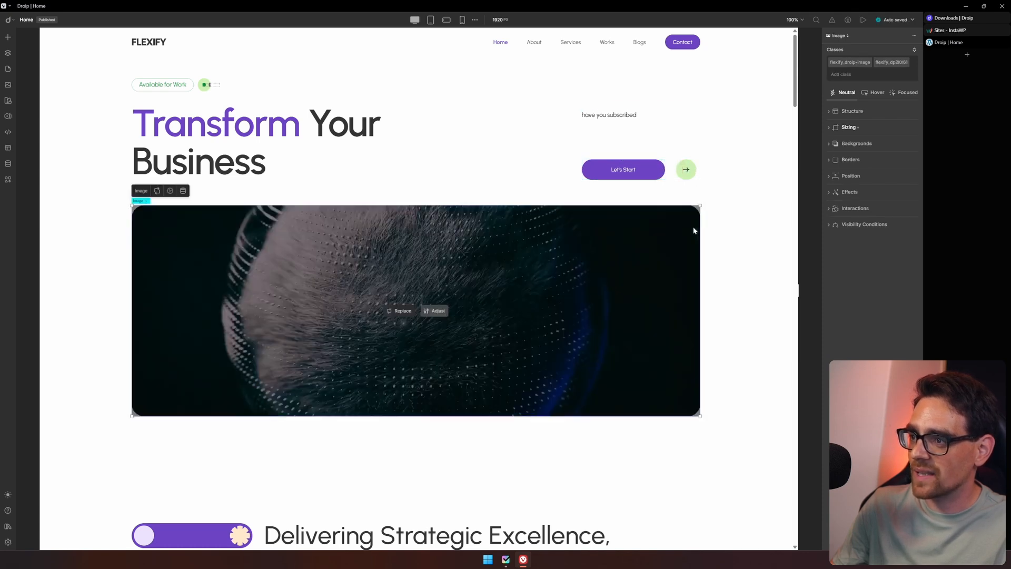
pyautogui.click(401, 311)
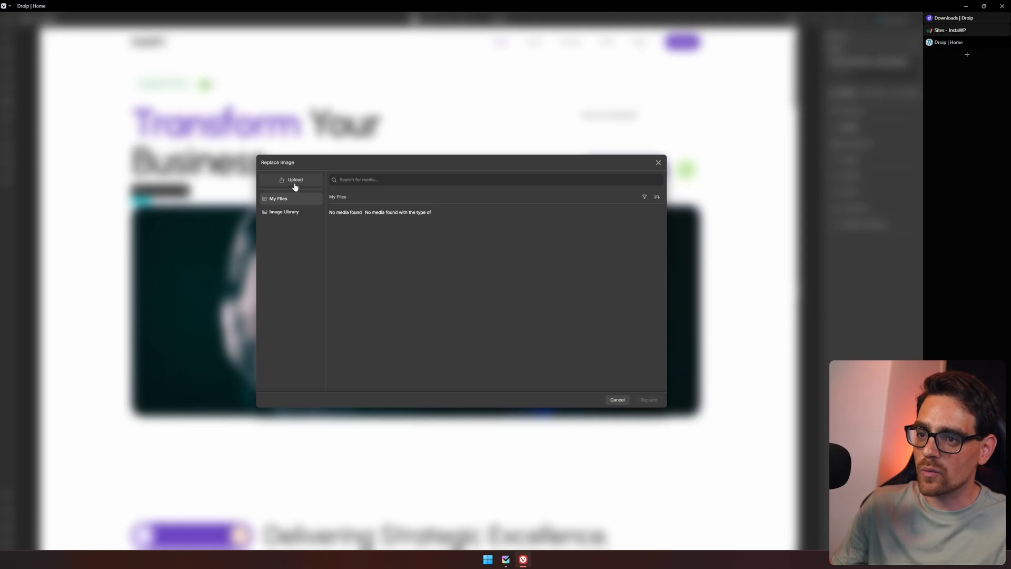
pyautogui.click(295, 181)
pyautogui.click(449, 298)
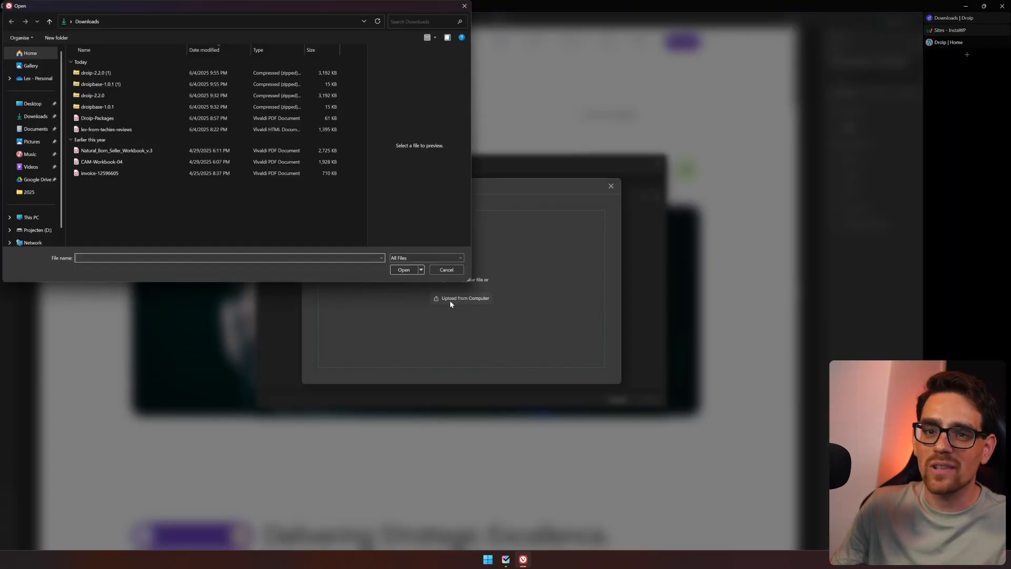
pyautogui.doubleClick(149, 128)
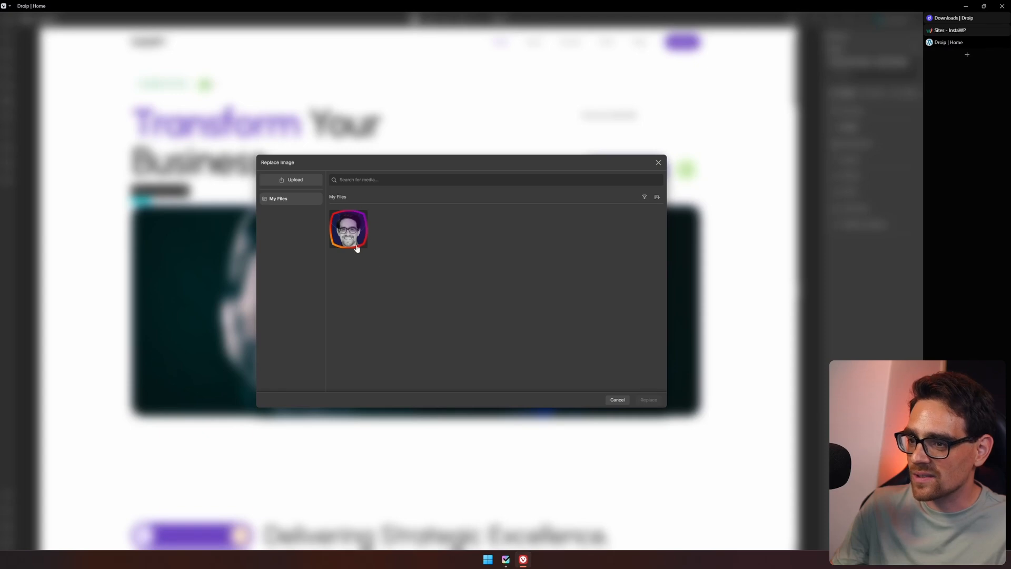
pyautogui.click(356, 248)
pyautogui.click(653, 402)
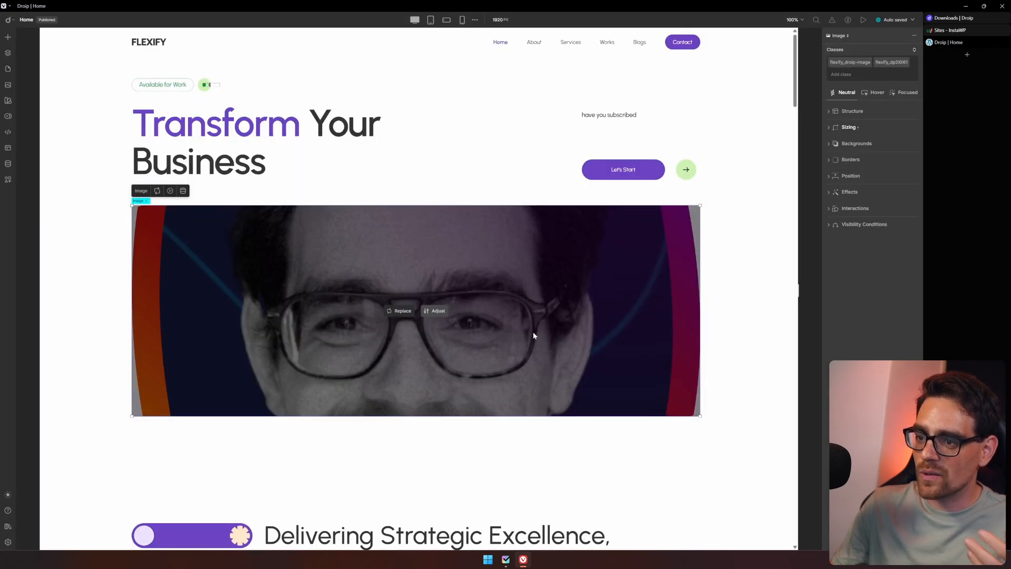
# Crop the hero image in Freeform mode to a narrow horizontal strip around the eyes and apply the update.
pyautogui.click(435, 310)
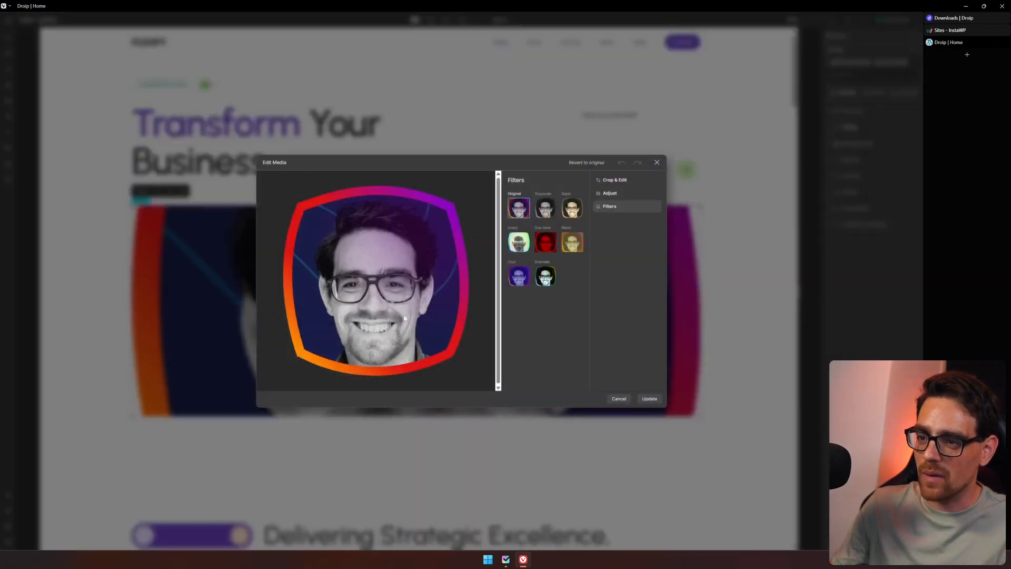
pyautogui.click(614, 180)
pyautogui.click(542, 224)
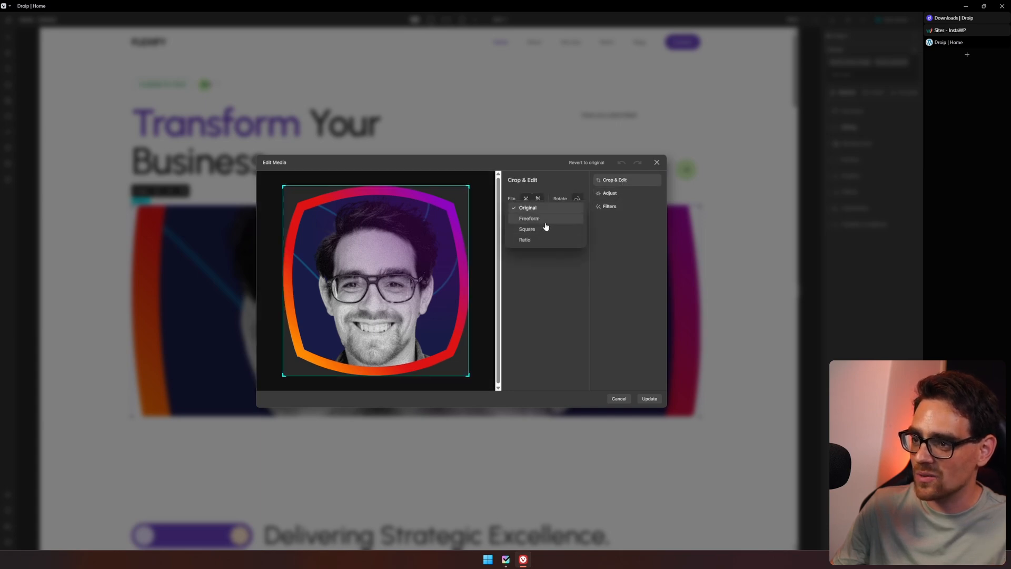
pyautogui.click(543, 220)
pyautogui.moveTo(374, 185); pyautogui.dragTo(374, 318)
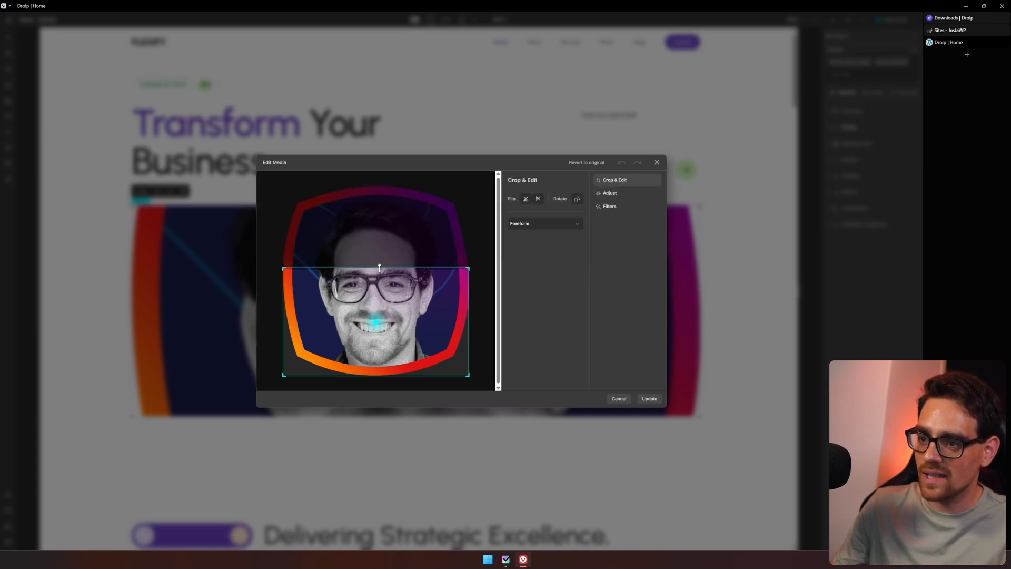
pyautogui.moveTo(401, 375); pyautogui.dragTo(402, 305)
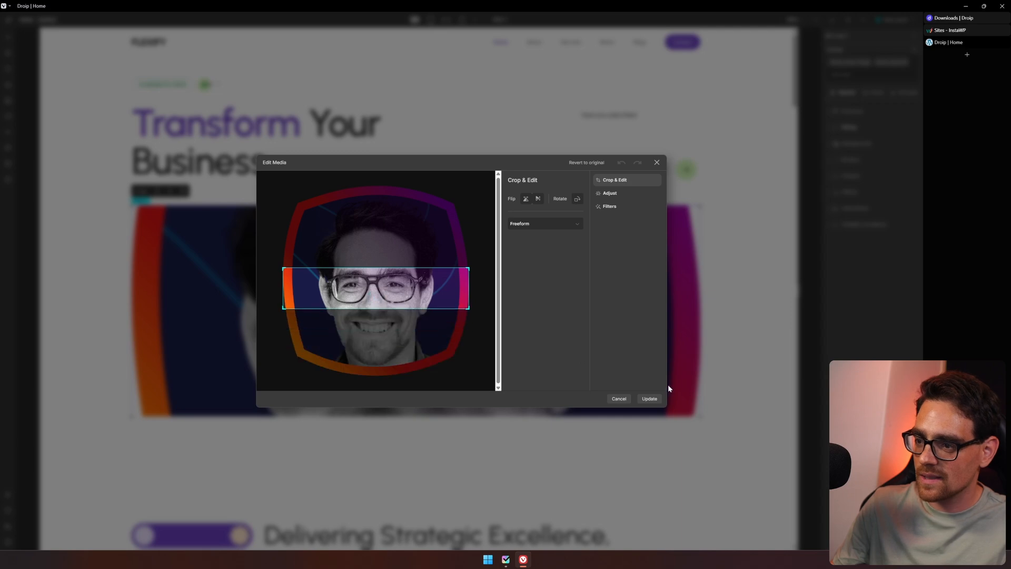
pyautogui.click(653, 398)
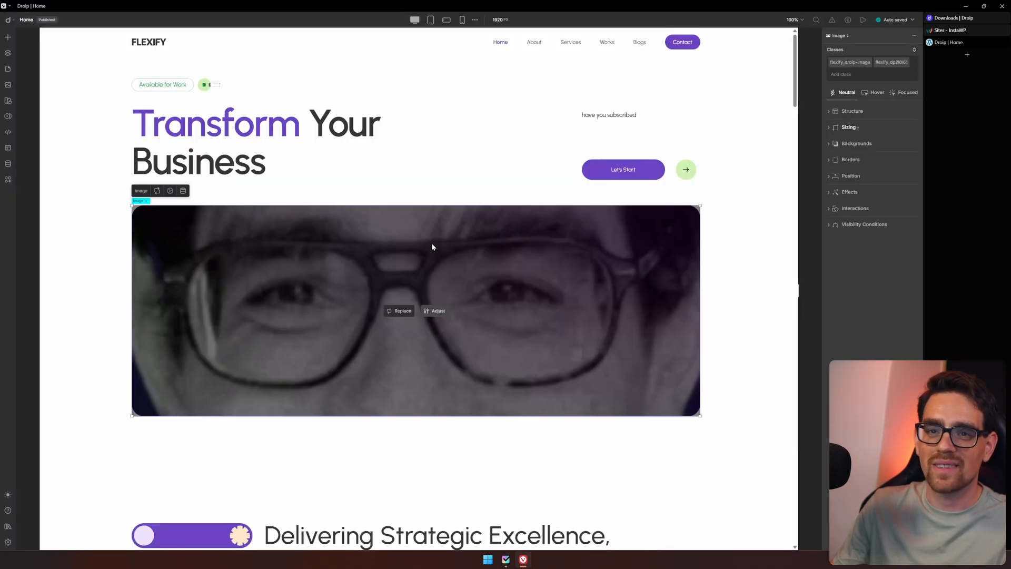
# Change the Primary colour variable to orange C28743 in the Variables panel.
pyautogui.scroll(-5, 431, 246)
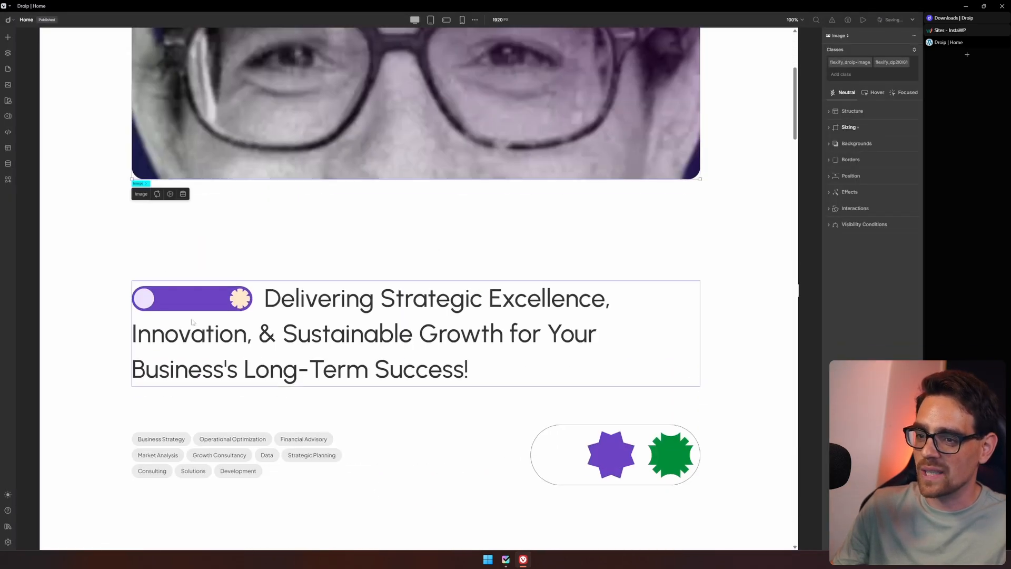
pyautogui.click(8, 117)
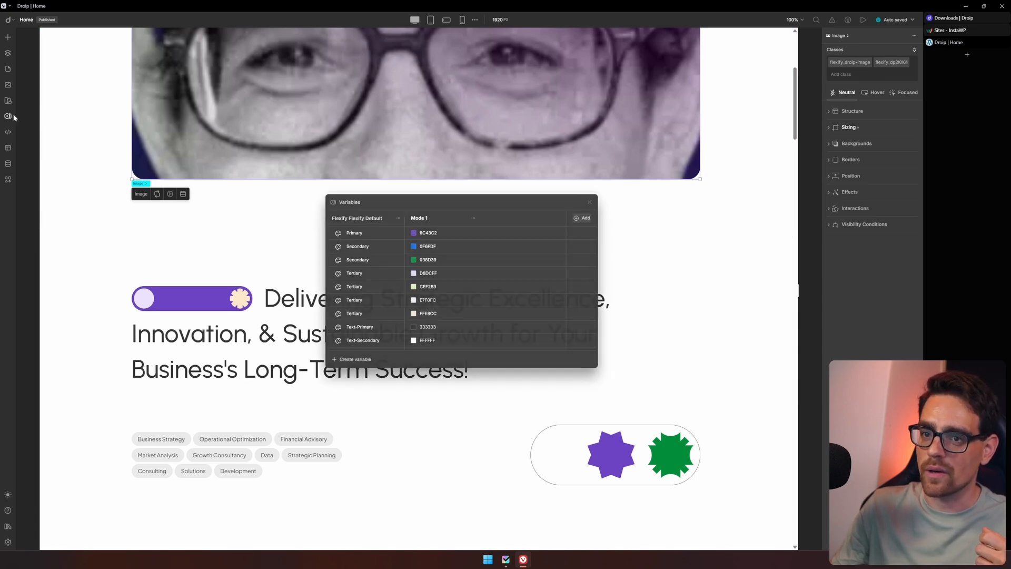
pyautogui.click(413, 234)
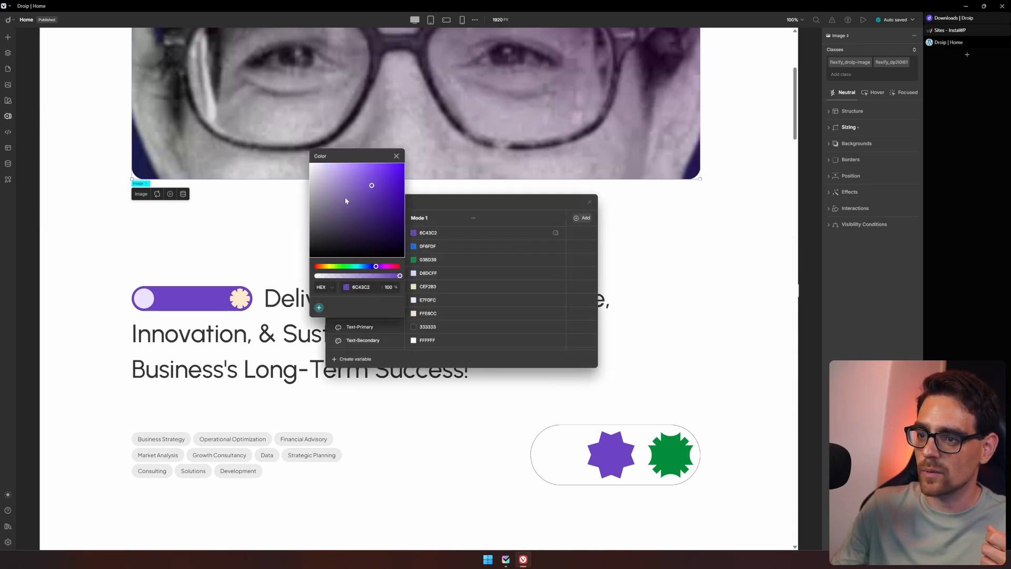
pyautogui.click(322, 267)
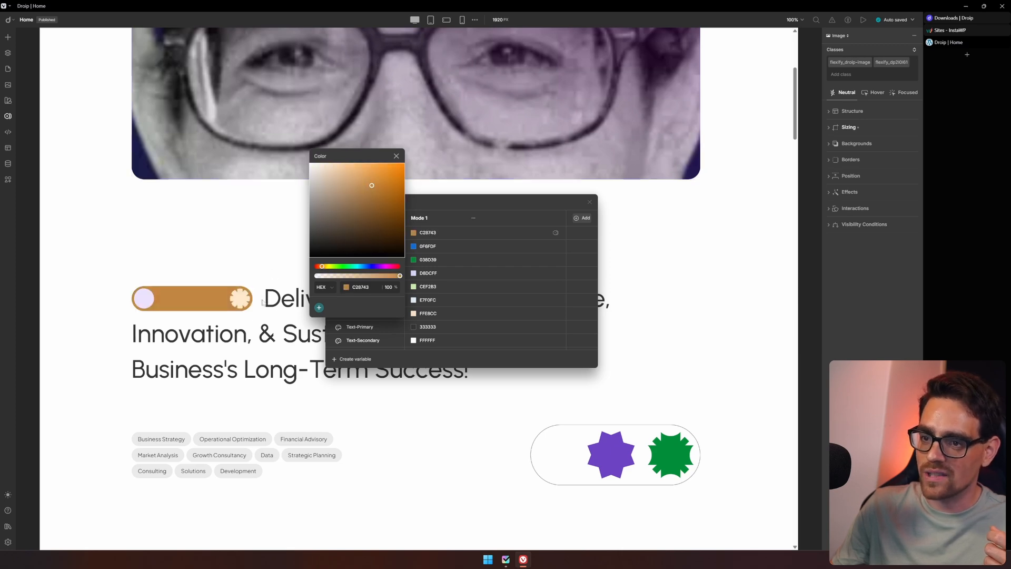
pyautogui.click(398, 156)
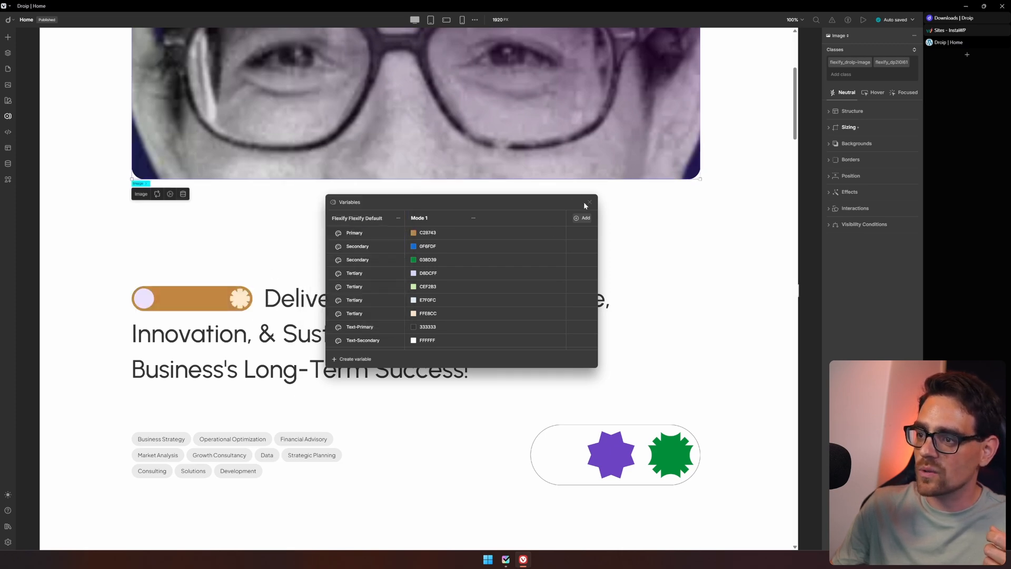
pyautogui.click(589, 201)
# Delete the first Financial Advisory item from the Services collection in the Content Manager.
pyautogui.scroll(5, 594, 207)
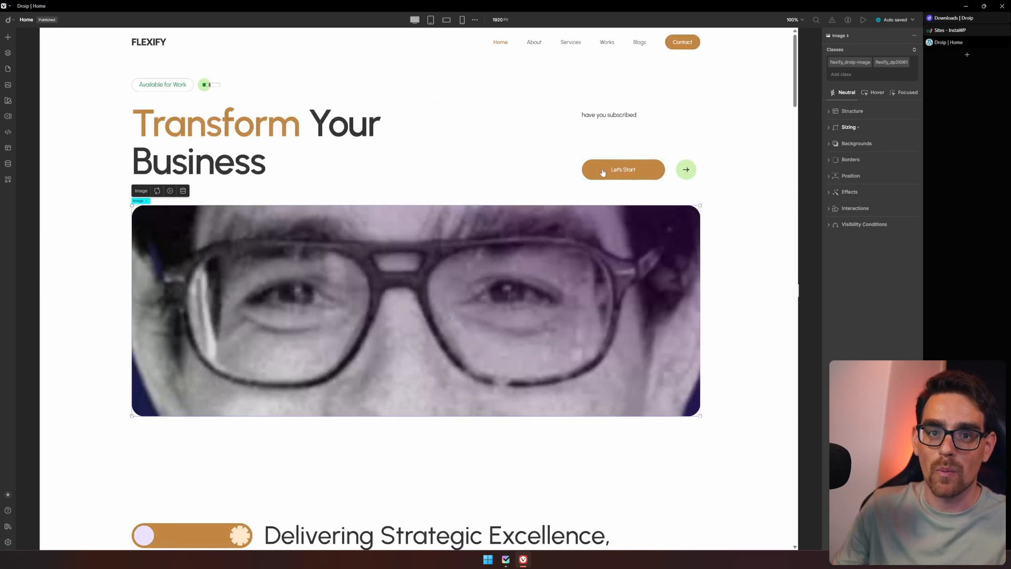
pyautogui.scroll(-10, 393, 179)
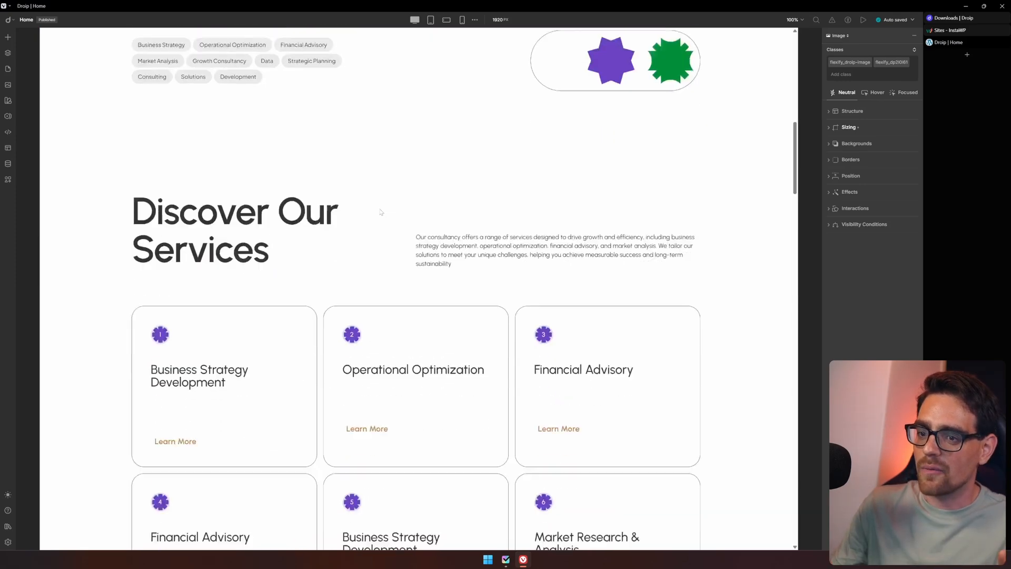
pyautogui.scroll(6, 263, 169)
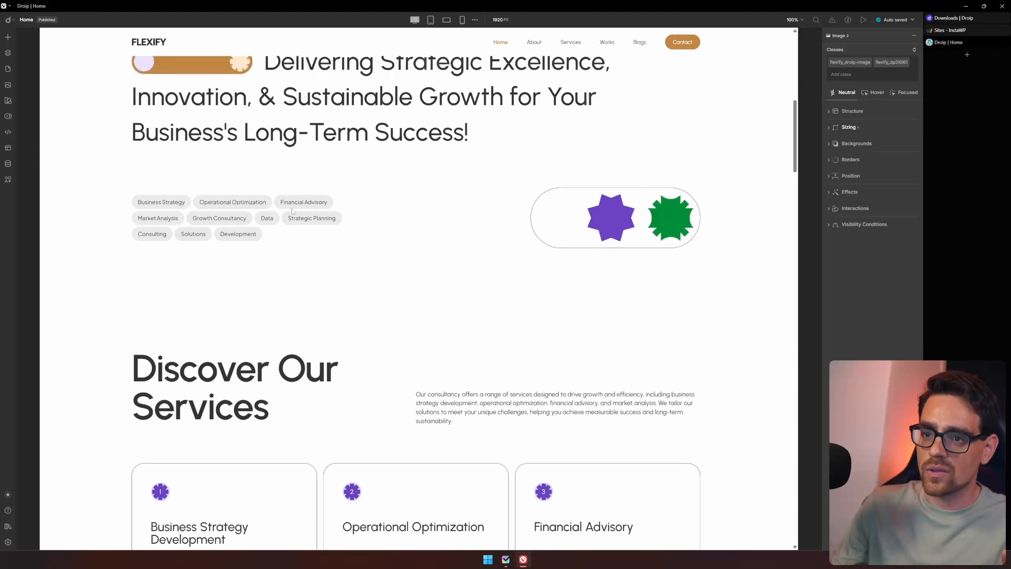
pyautogui.scroll(-5, 294, 210)
pyautogui.click(8, 164)
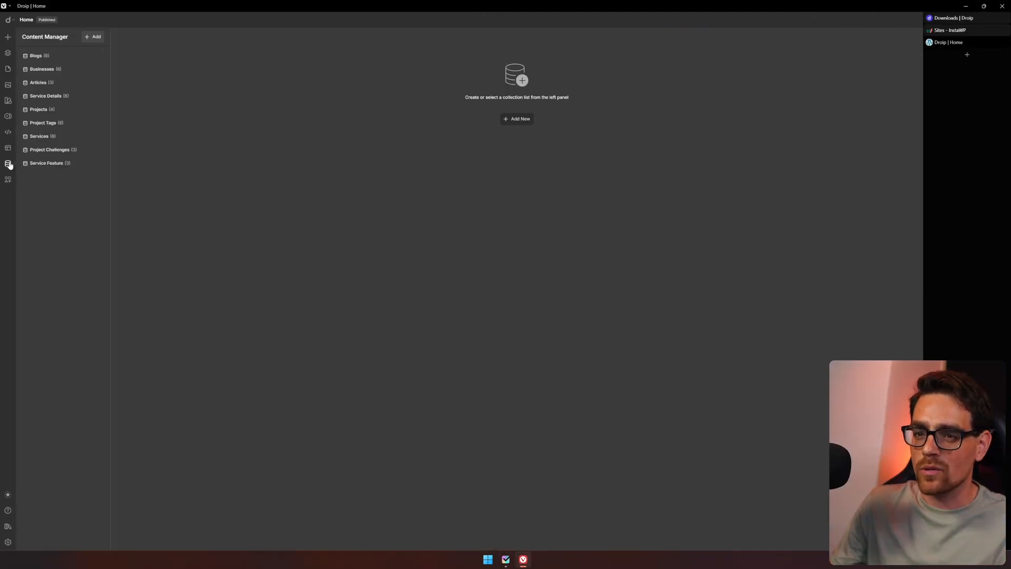
pyautogui.click(50, 139)
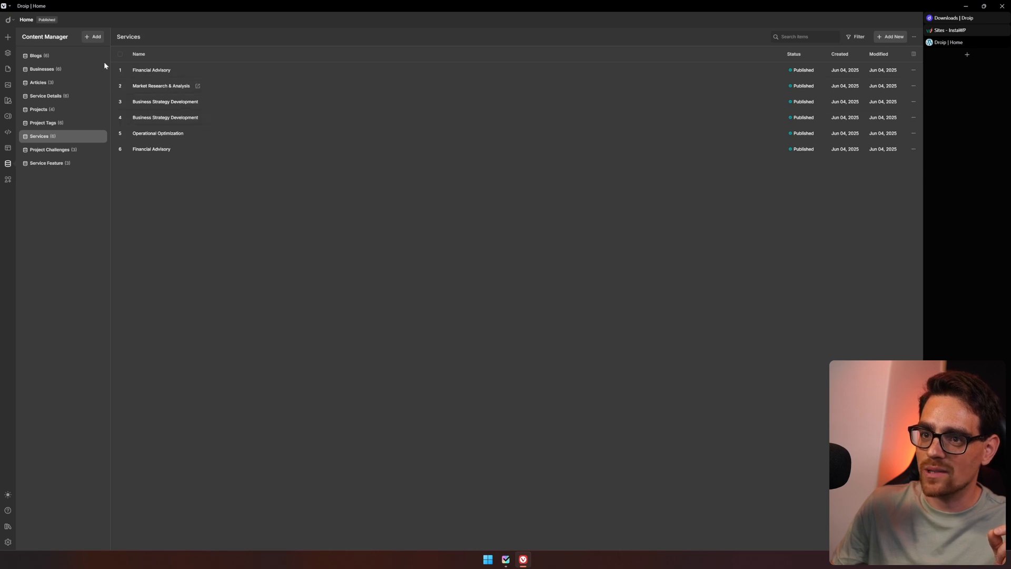
pyautogui.click(913, 70)
pyautogui.click(822, 100)
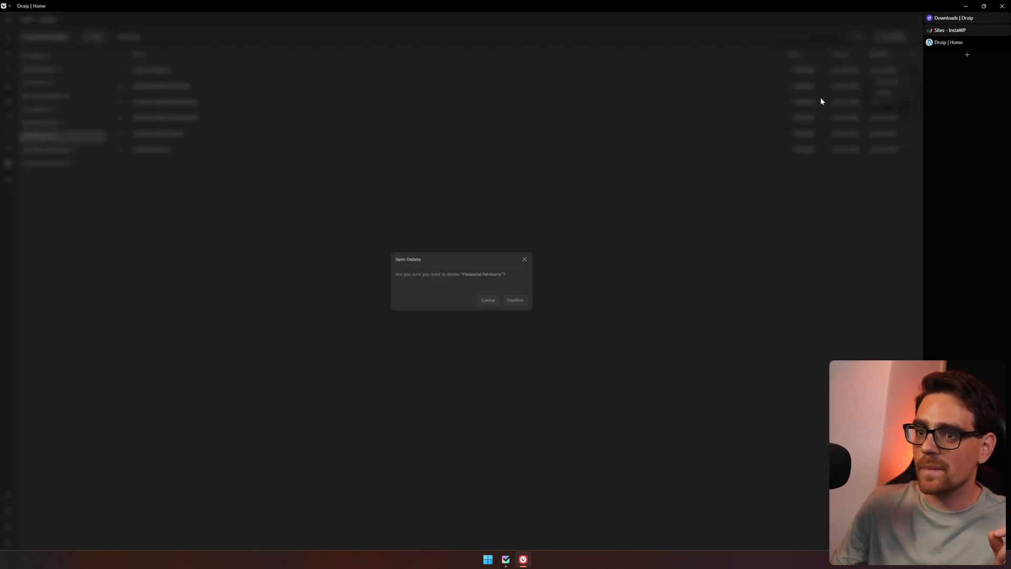
pyautogui.click(515, 301)
# Add and publish a new Services item named Webdesign with service ID 1 and subtitle "An amazing website within 5 min".
pyautogui.click(900, 35)
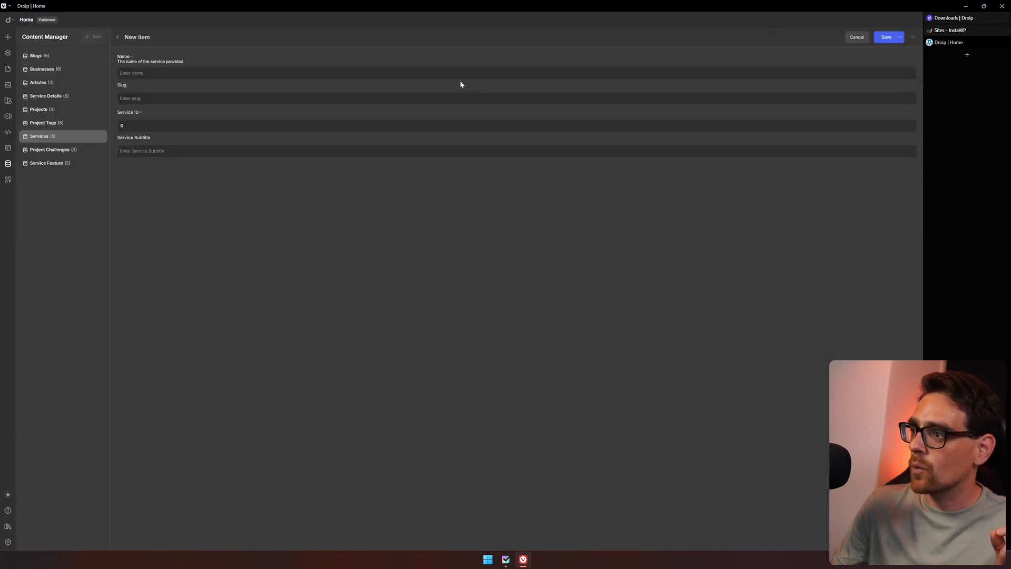
pyautogui.click(202, 70)
pyautogui.write('Webdesign')
pyautogui.press('Tab')
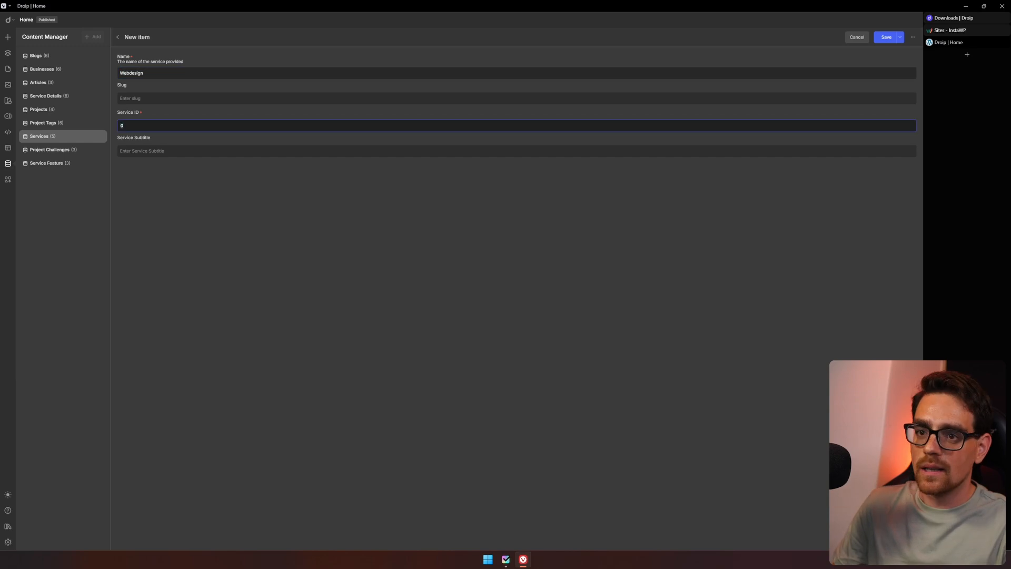
pyautogui.press('Tab')
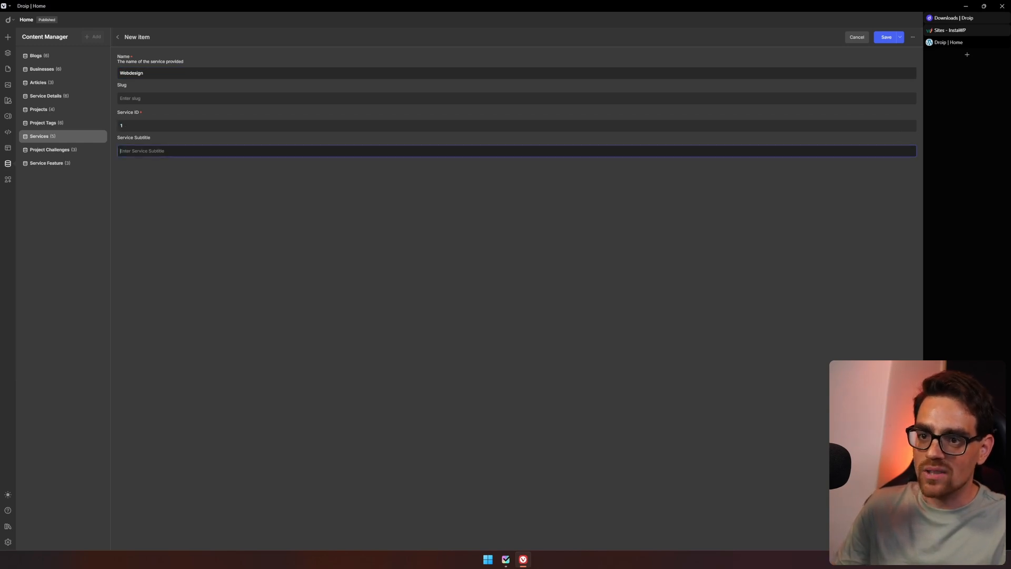
pyautogui.write('An a')
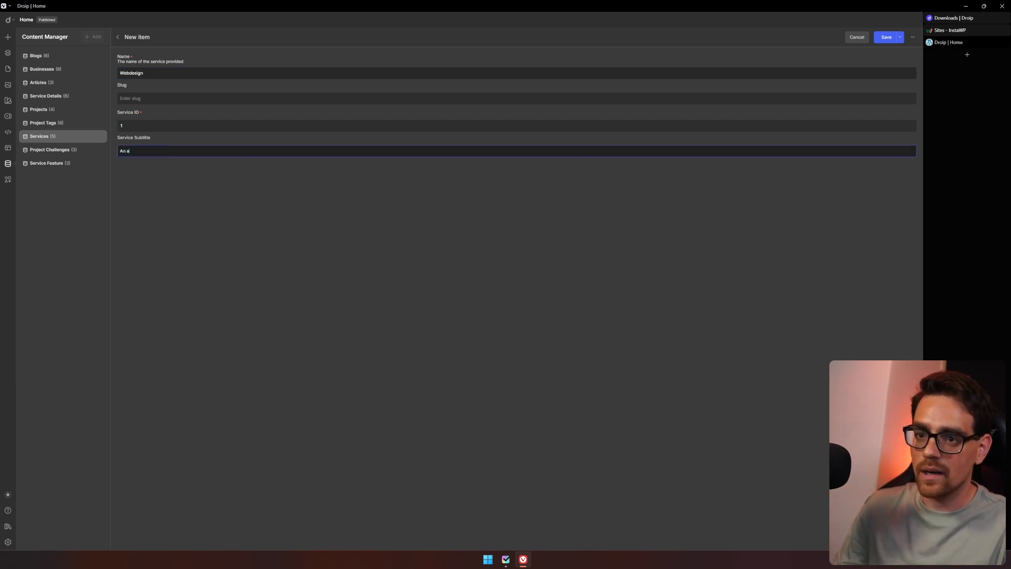
pyautogui.write('mazing website within 5 min')
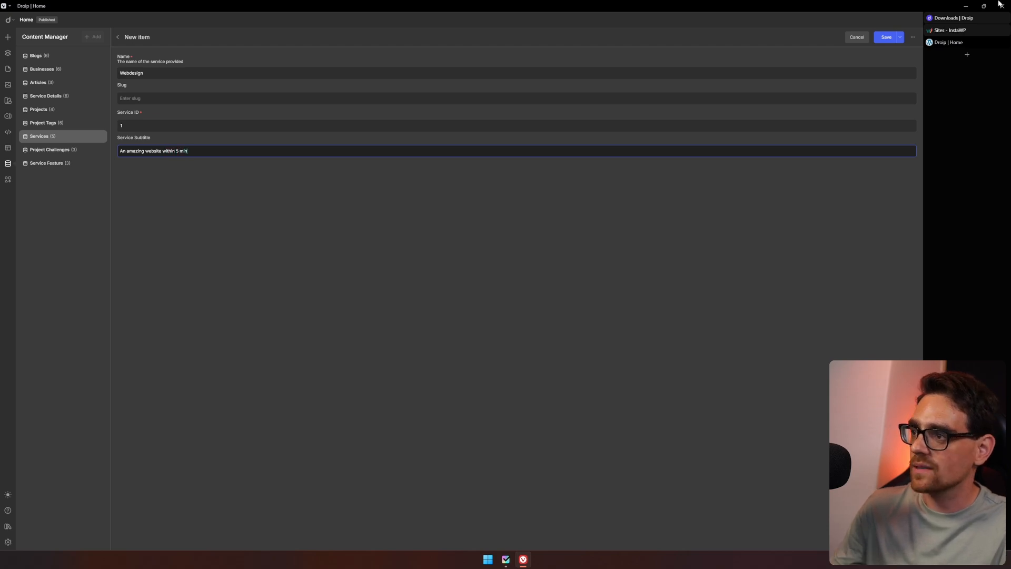
pyautogui.click(900, 36)
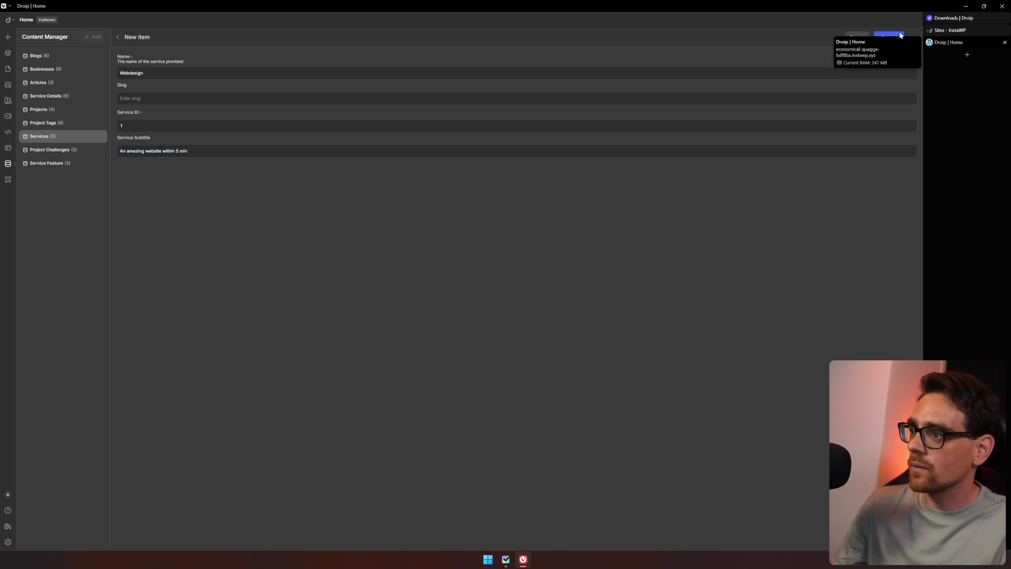
pyautogui.click(835, 52)
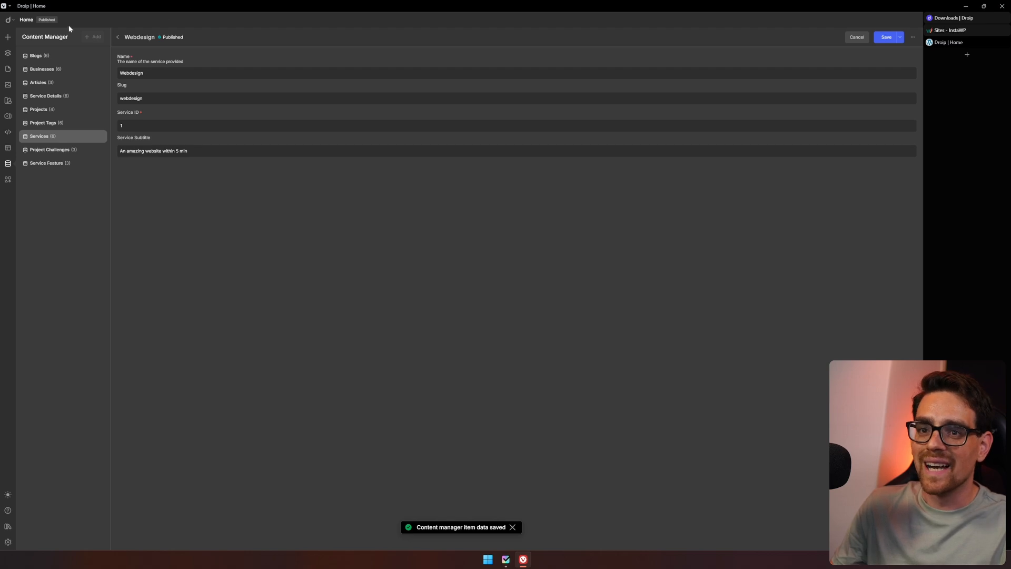
# Return to the page editor and reload it to view the Services section.
pyautogui.click(6, 69)
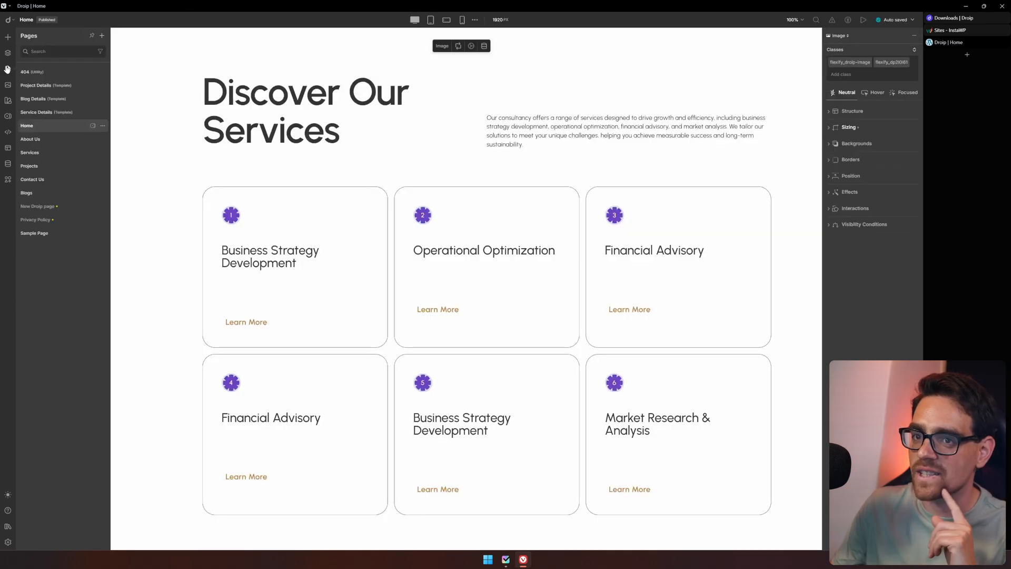
pyautogui.press('F5')
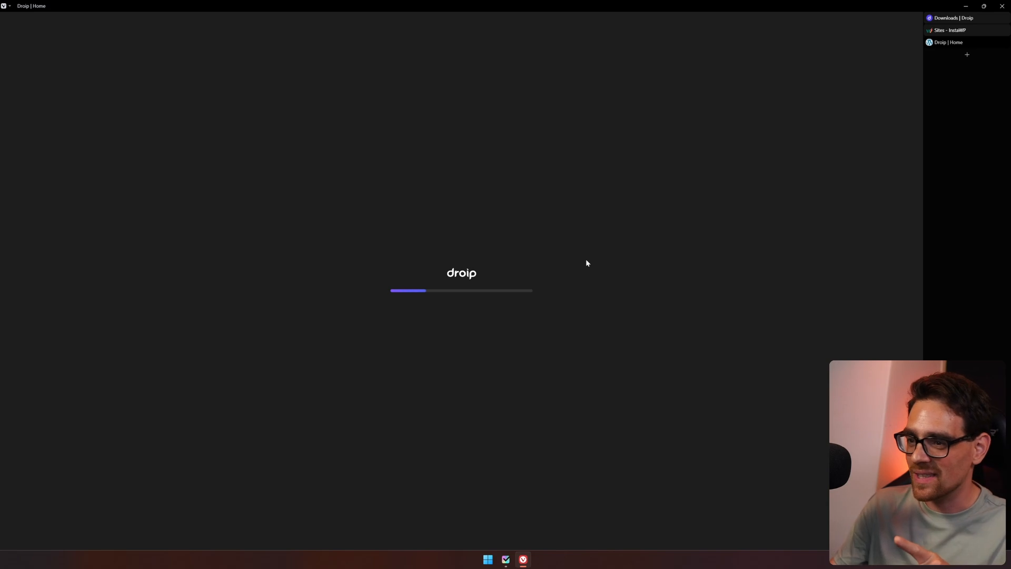
pyautogui.scroll(-8, 527, 295)
pyautogui.scroll(-4, 432, 345)
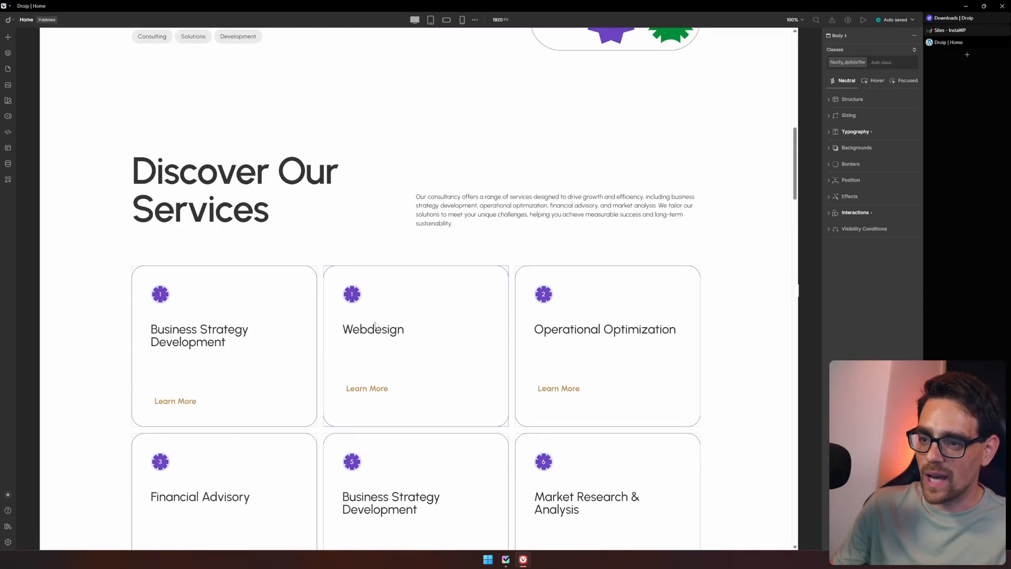
# Select the Title text inside the Services collection's item template through the Layers tree.
pyautogui.click(458, 333)
pyautogui.moveTo(333, 265)
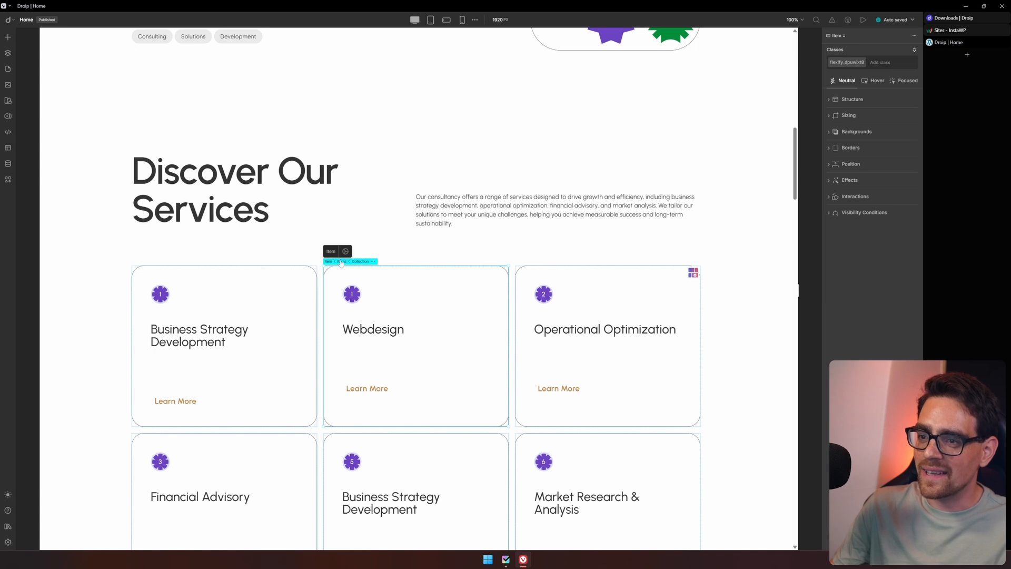
pyautogui.click(359, 262)
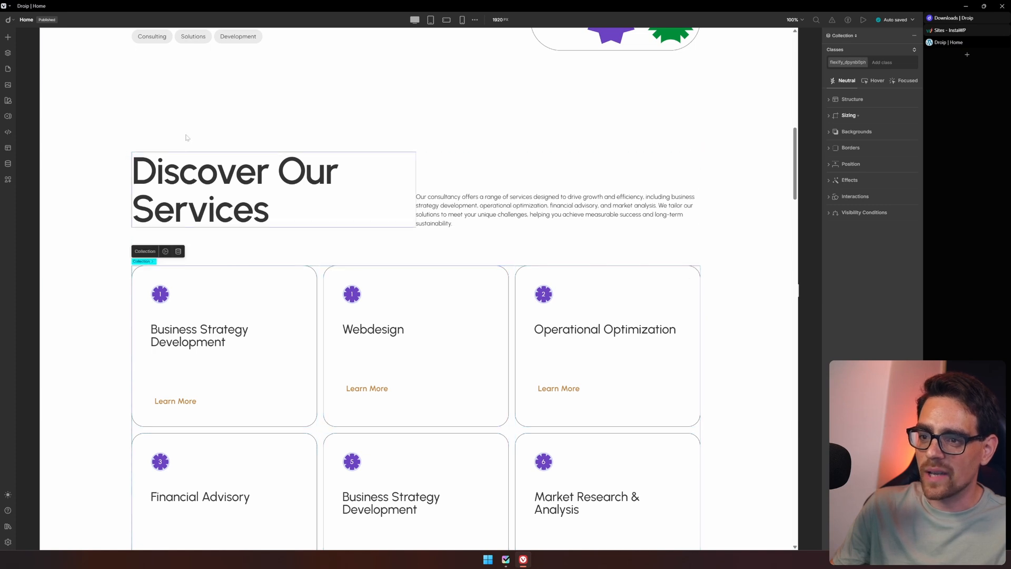
pyautogui.click(8, 53)
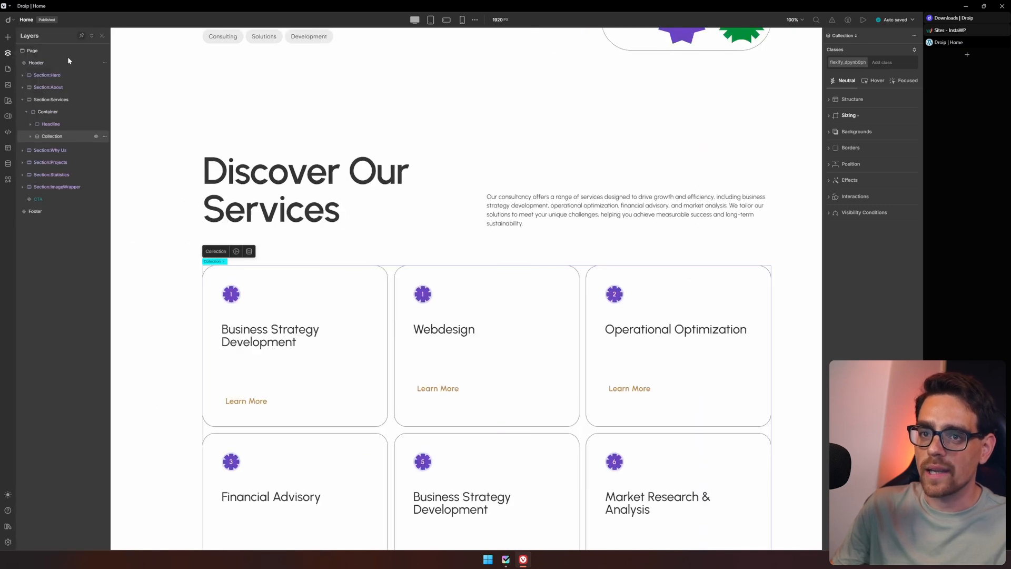
pyautogui.click(31, 136)
pyautogui.click(52, 149)
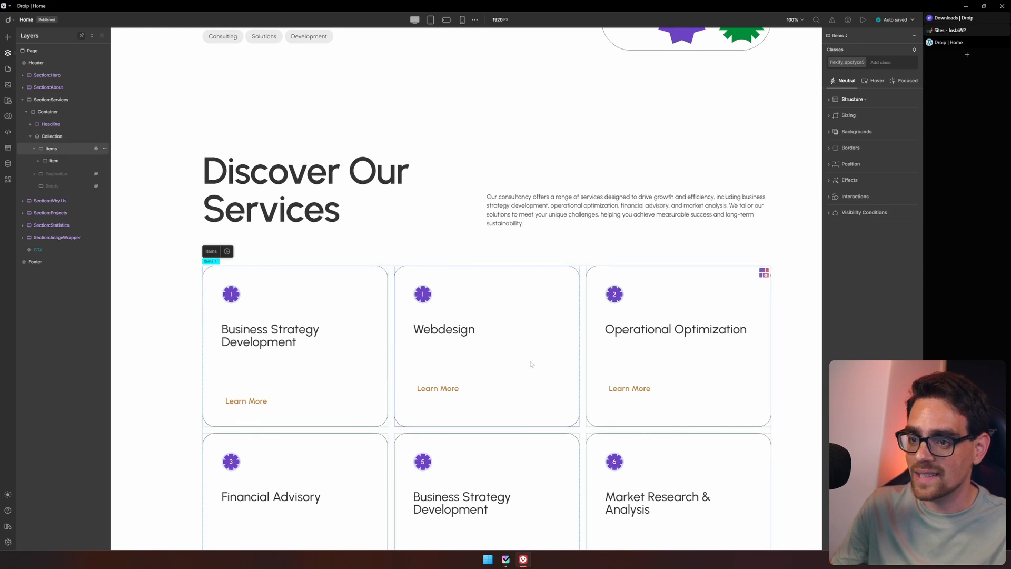
pyautogui.click(37, 163)
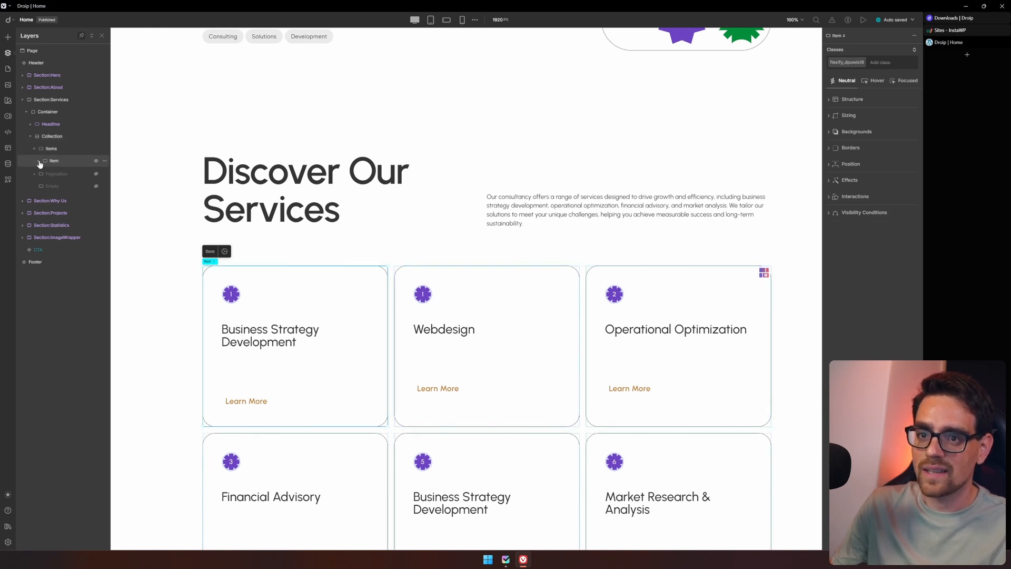
pyautogui.click(39, 161)
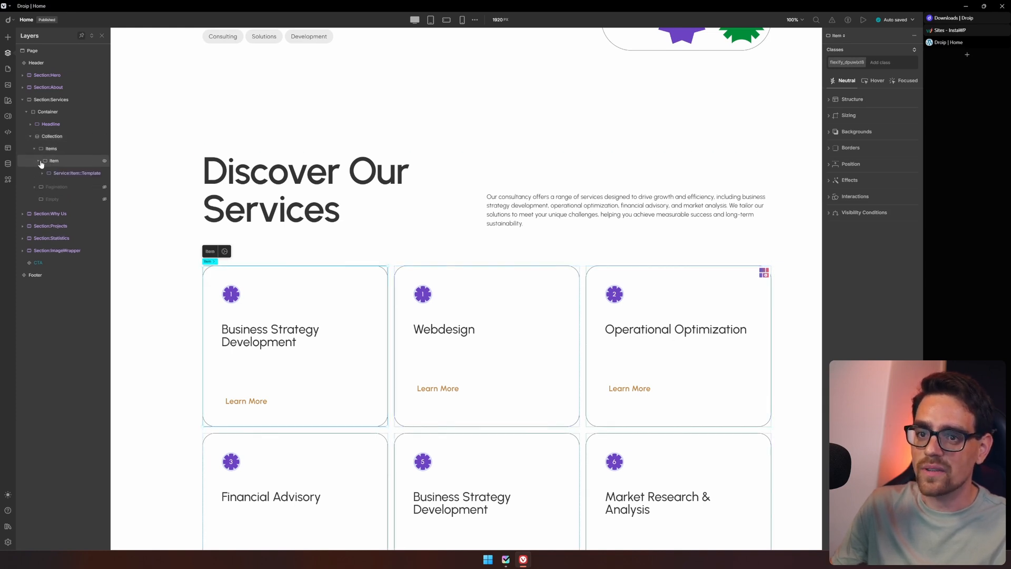
pyautogui.click(70, 174)
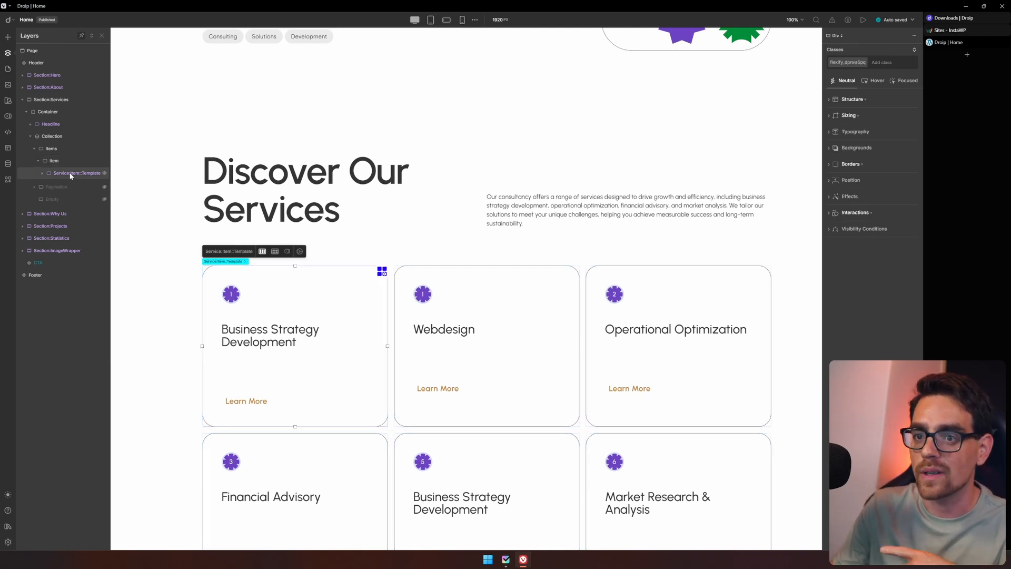
pyautogui.click(43, 172)
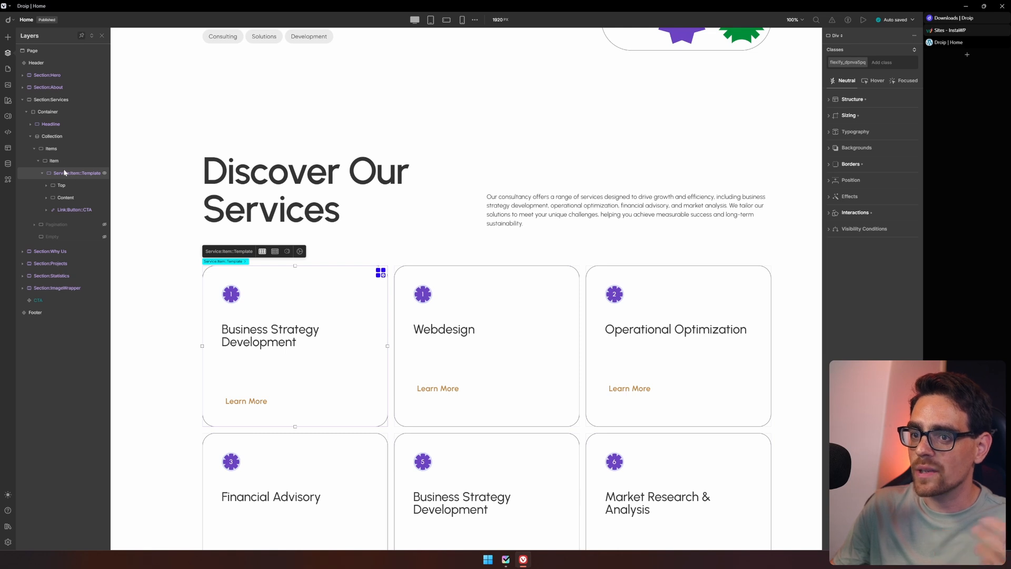
pyautogui.click(46, 198)
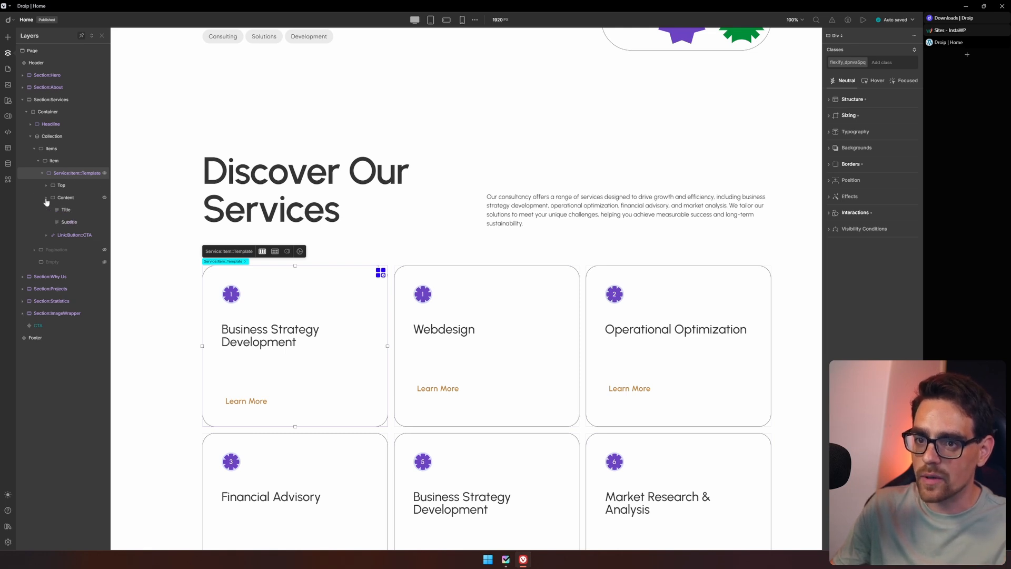
pyautogui.click(71, 210)
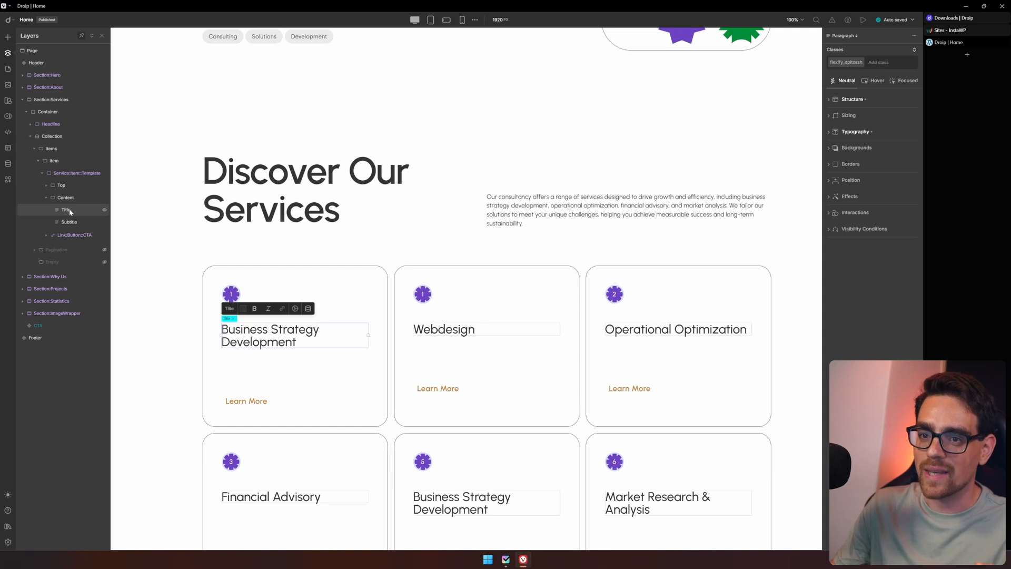
# Set the service title's font size to 50 px in its typography settings.
pyautogui.click(850, 133)
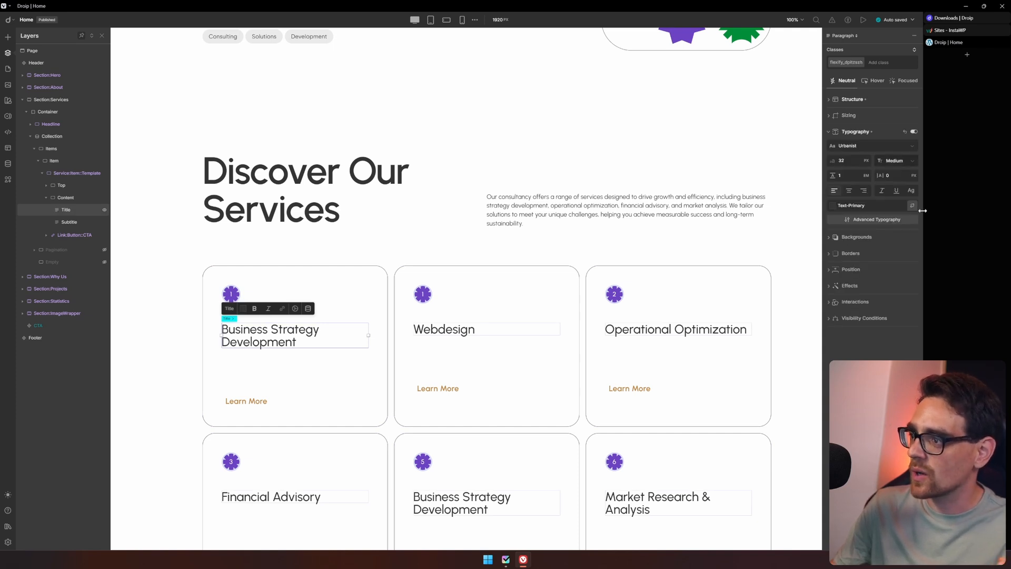
pyautogui.doubleClick(841, 160)
pyautogui.write('50')
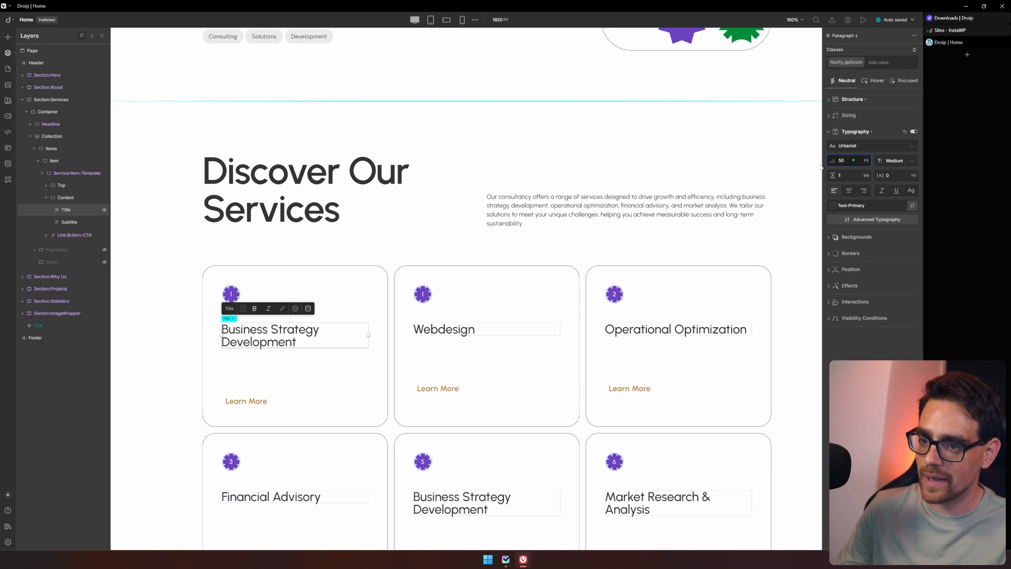
pyautogui.press('Return')
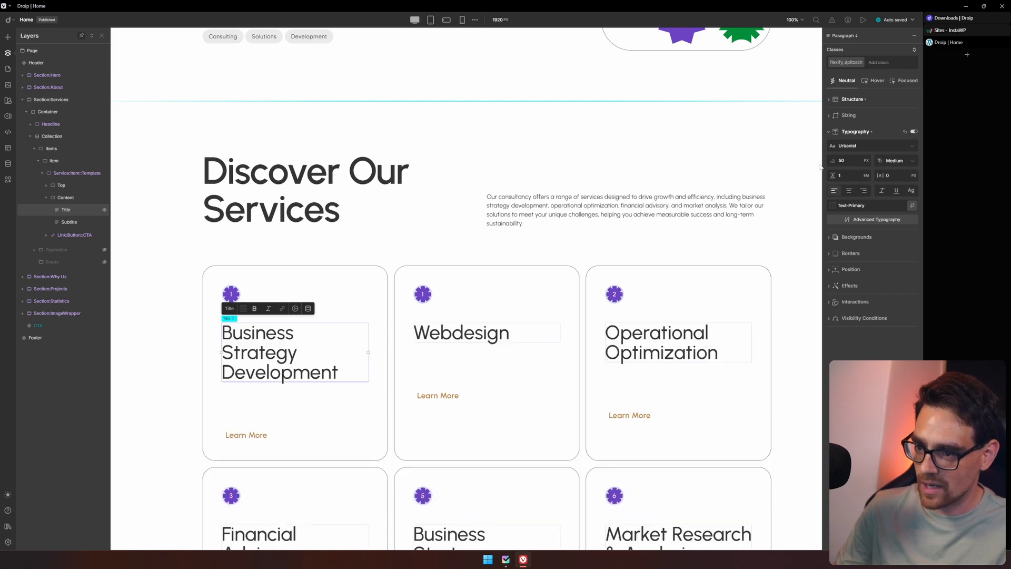
pyautogui.scroll(-3, 192, 329)
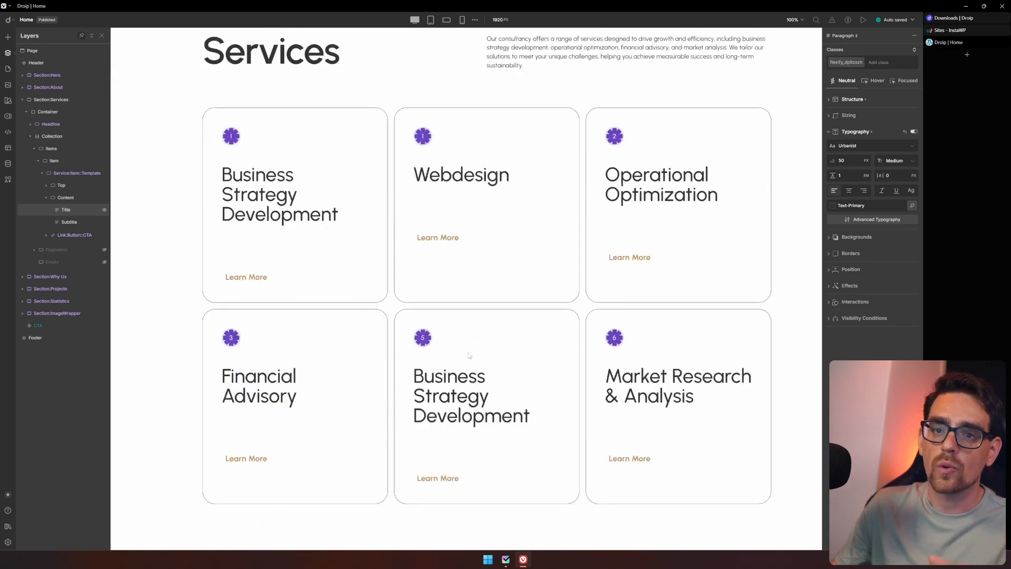